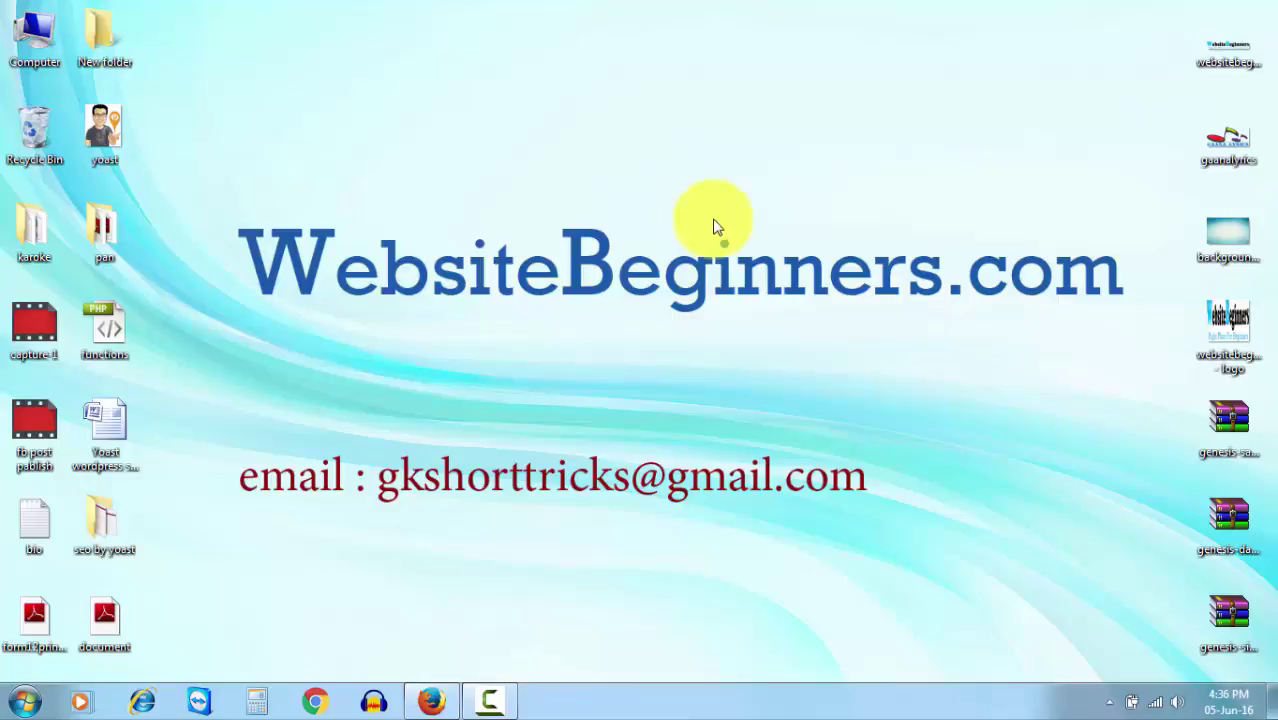
# - Switch to the WordPress dashboard in Firefox and expand the Yoast SEO Posts Overview box
pyautogui.click(423, 707)
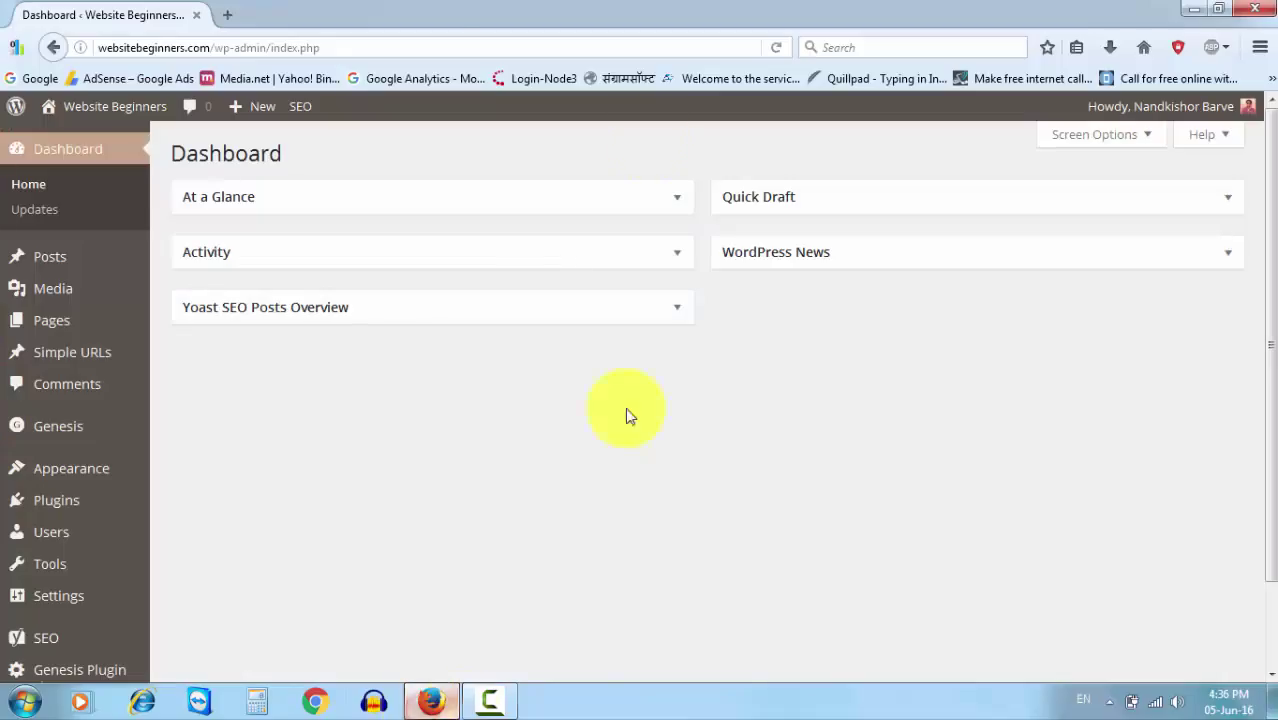
pyautogui.scroll(-2, 190, 486)
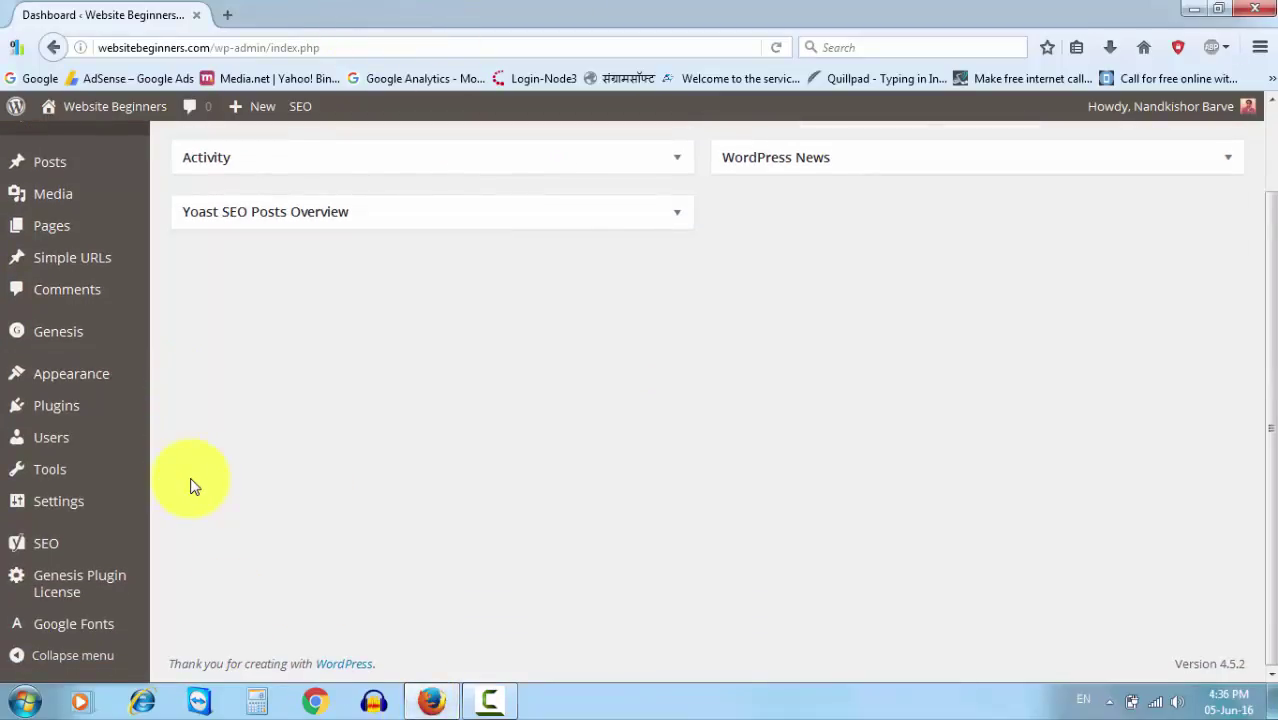
pyautogui.click(676, 218)
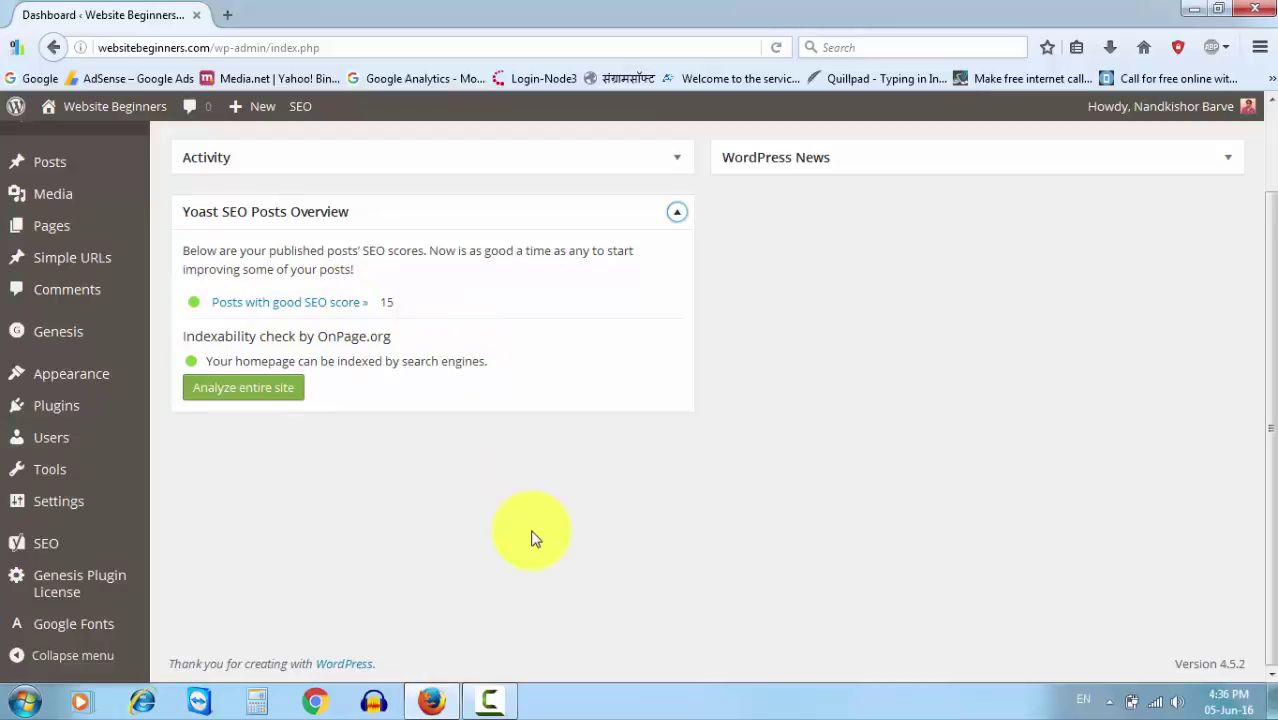
pyautogui.scroll(2, 725, 568)
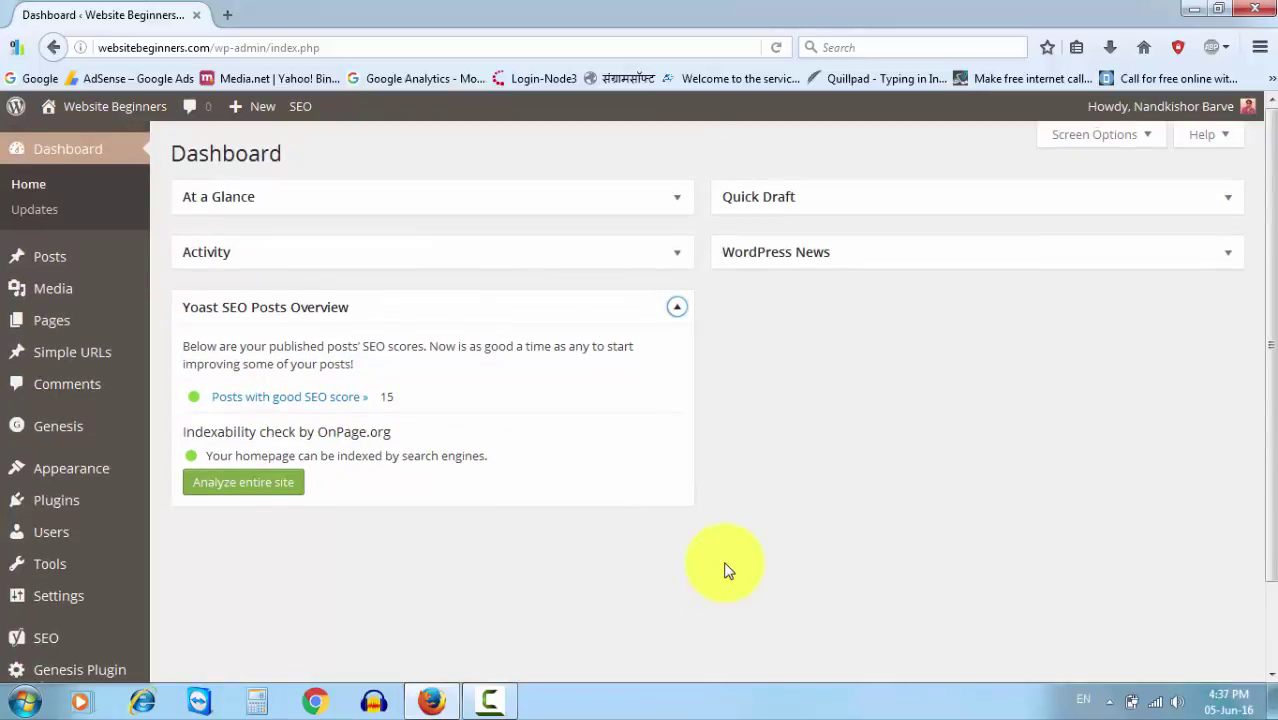
# - Open the page for adding a new post in a separate browser tab and switch to it
pyautogui.moveTo(68, 262)
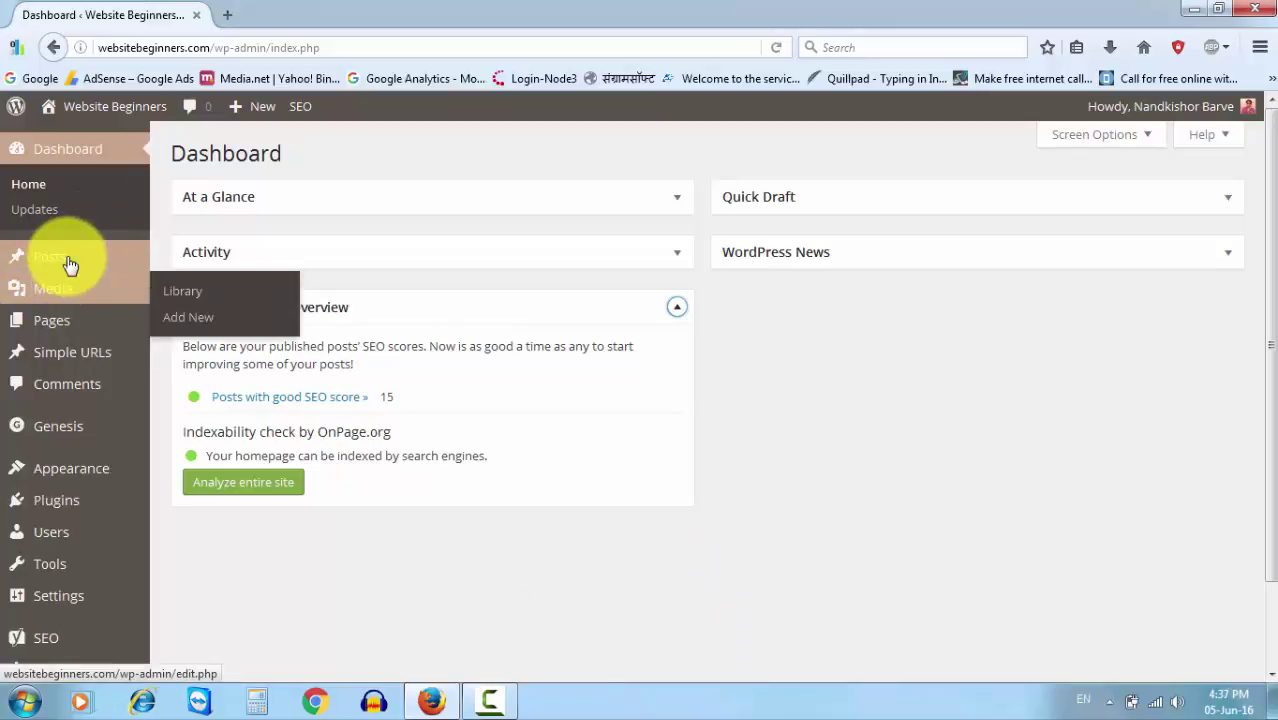
pyautogui.rightClick(177, 284)
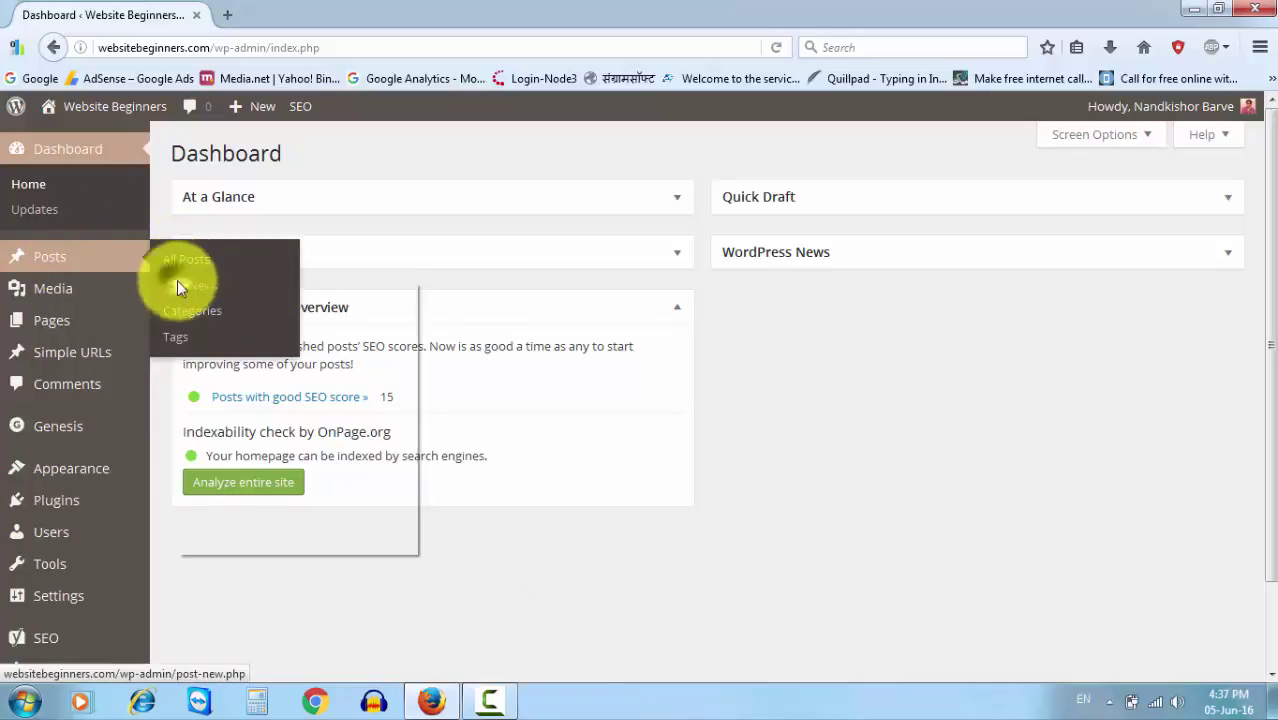
pyautogui.click(236, 299)
pyautogui.click(312, 12)
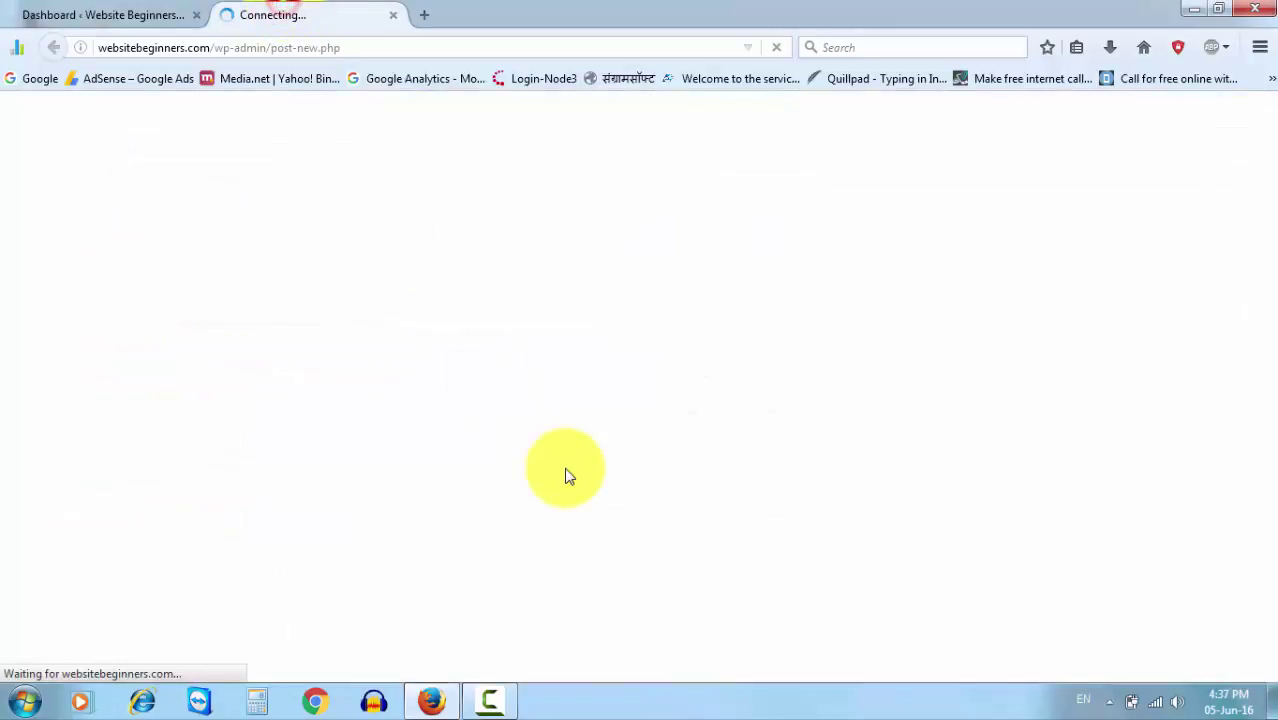
# - Examine the new post's Yoast SEO section, including the snippet preview, the focus keyword field and the content analysis
pyautogui.scroll(-5, 566, 465)
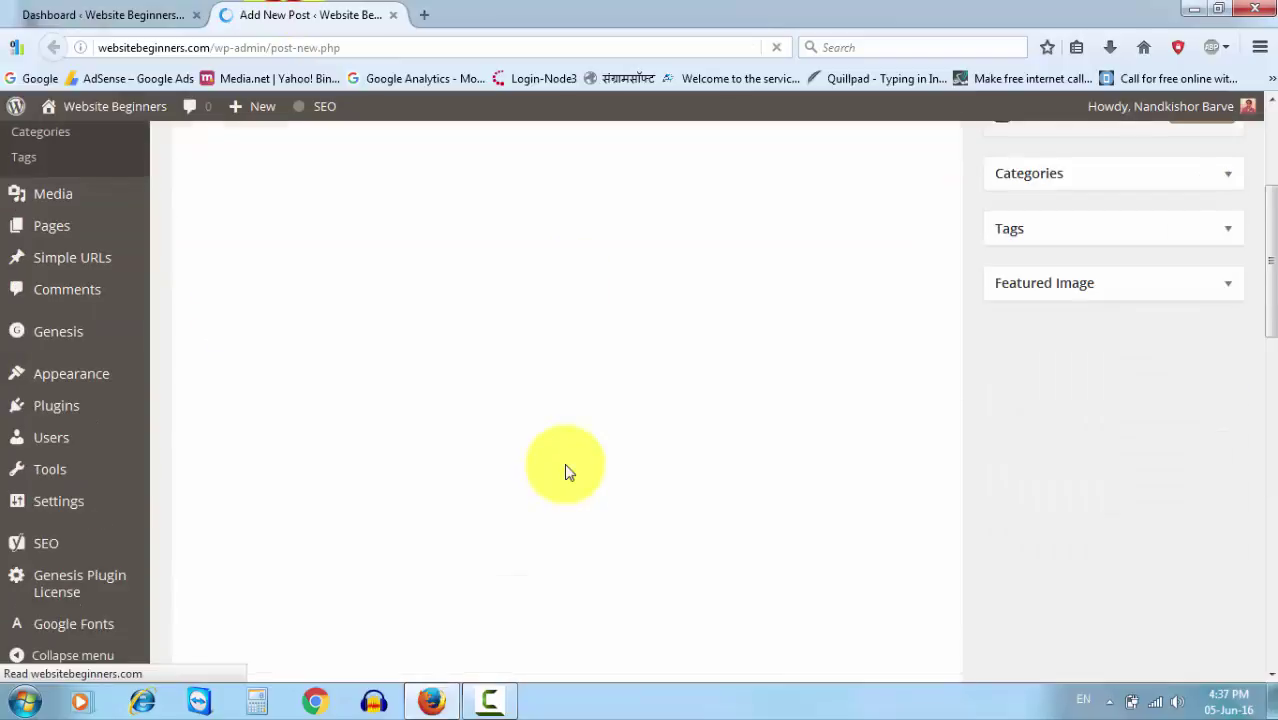
pyautogui.scroll(-2, 566, 470)
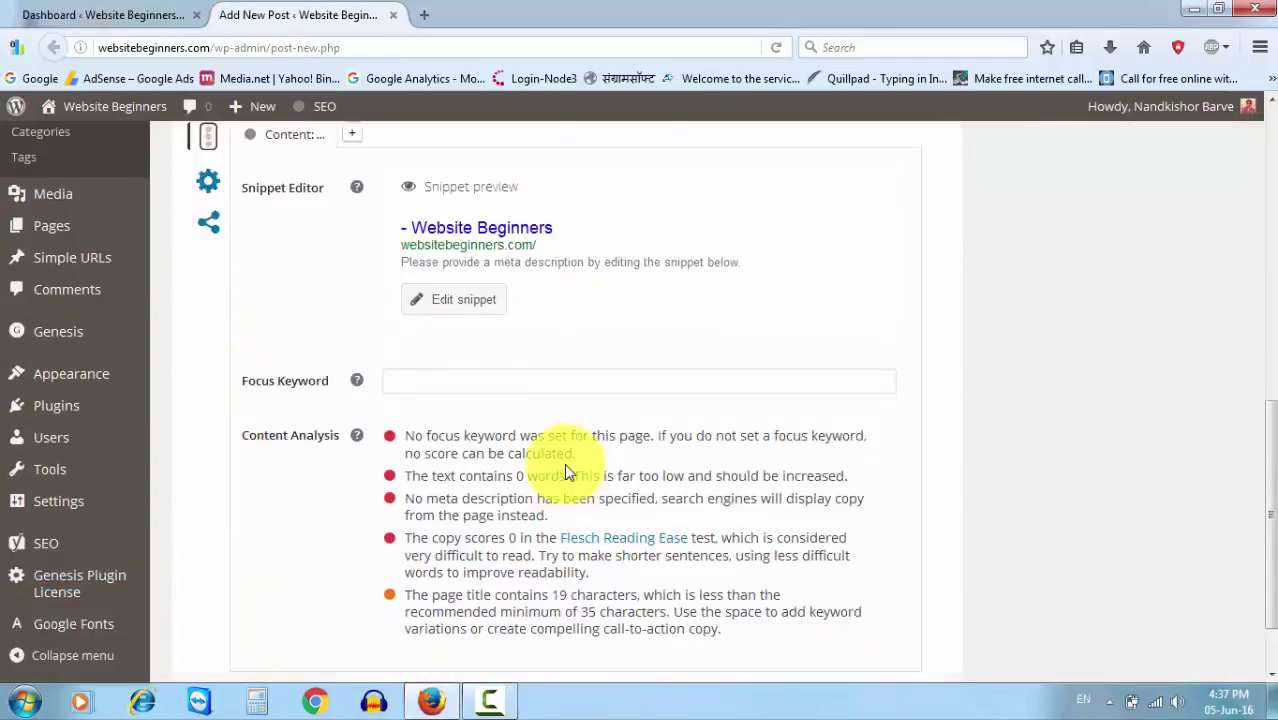
pyautogui.moveTo(375, 382); pyautogui.dragTo(413, 578)
pyautogui.click(306, 484)
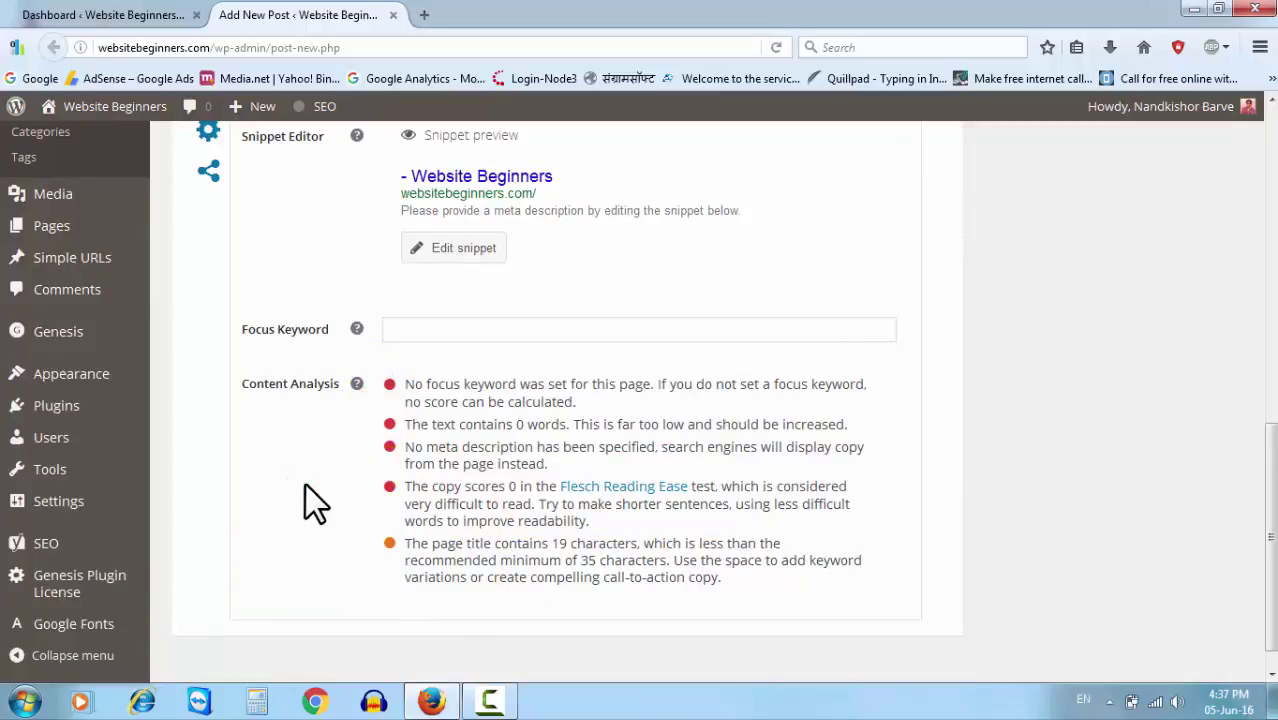
pyautogui.scroll(2, 427, 551)
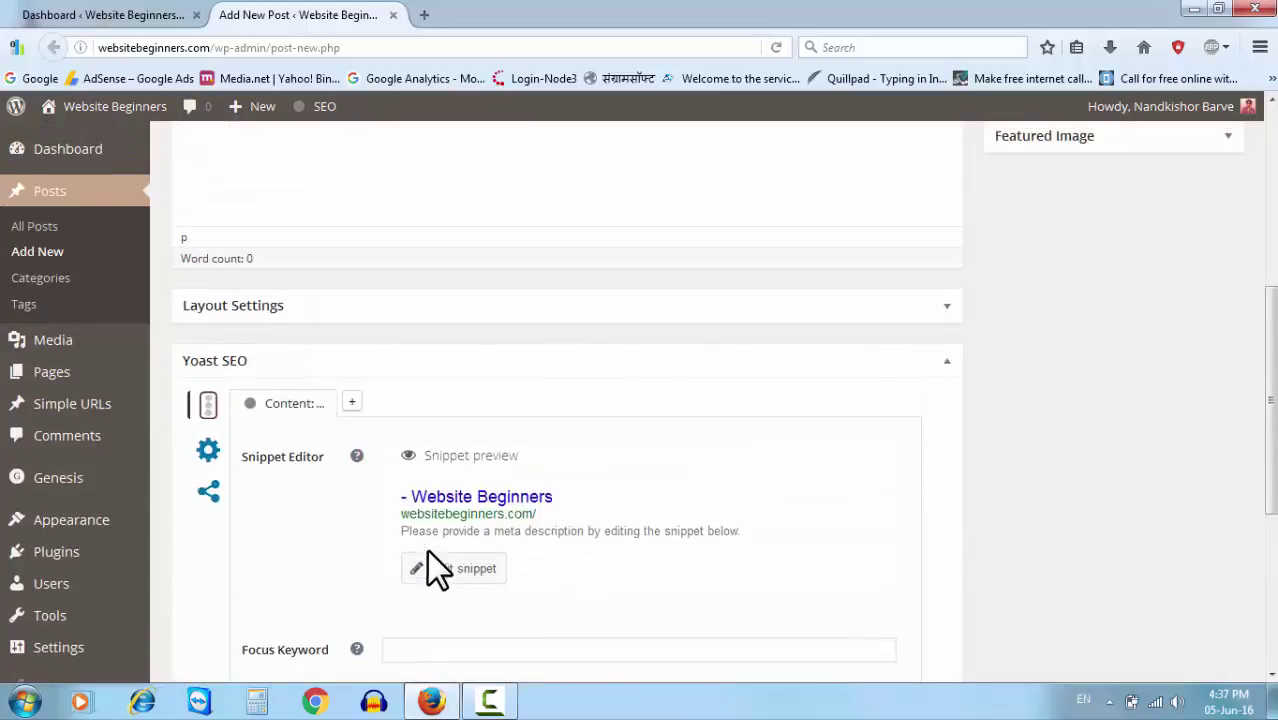
pyautogui.scroll(-2, 428, 562)
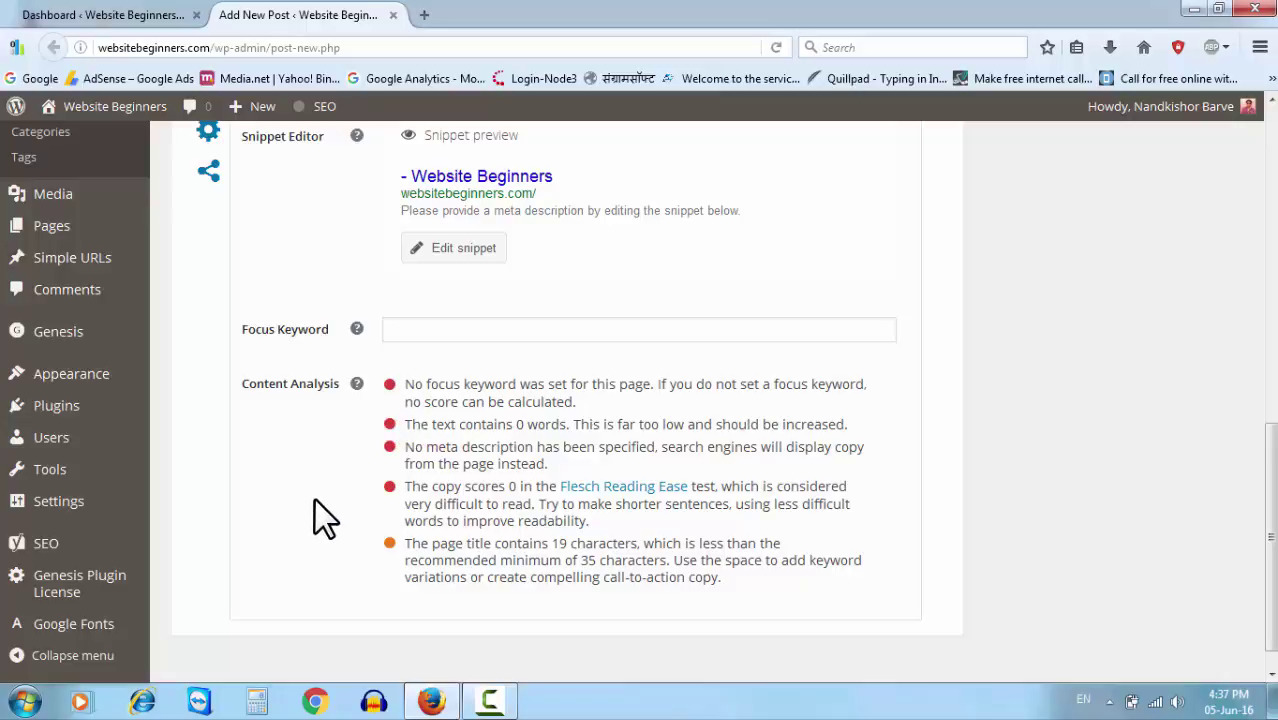
pyautogui.scroll(3, 315, 499)
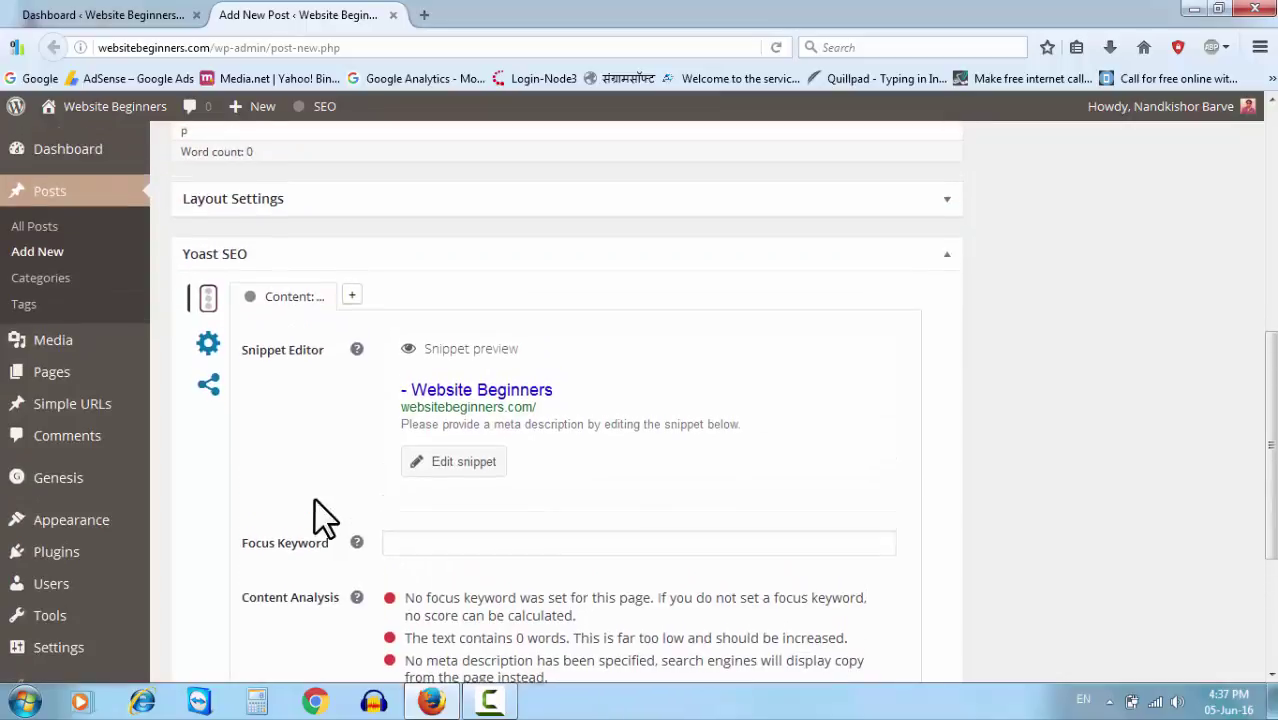
pyautogui.scroll(-3, 315, 499)
pyautogui.scroll(2, 320, 520)
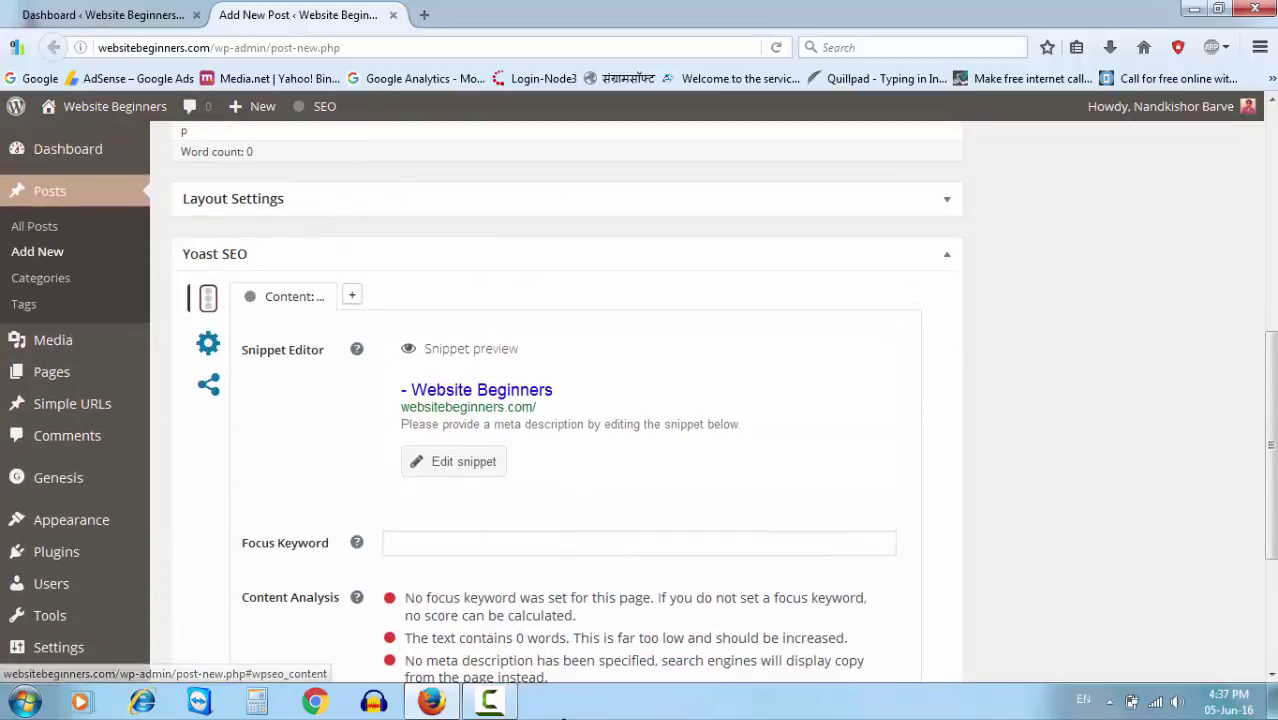
pyautogui.scroll(-3, 398, 592)
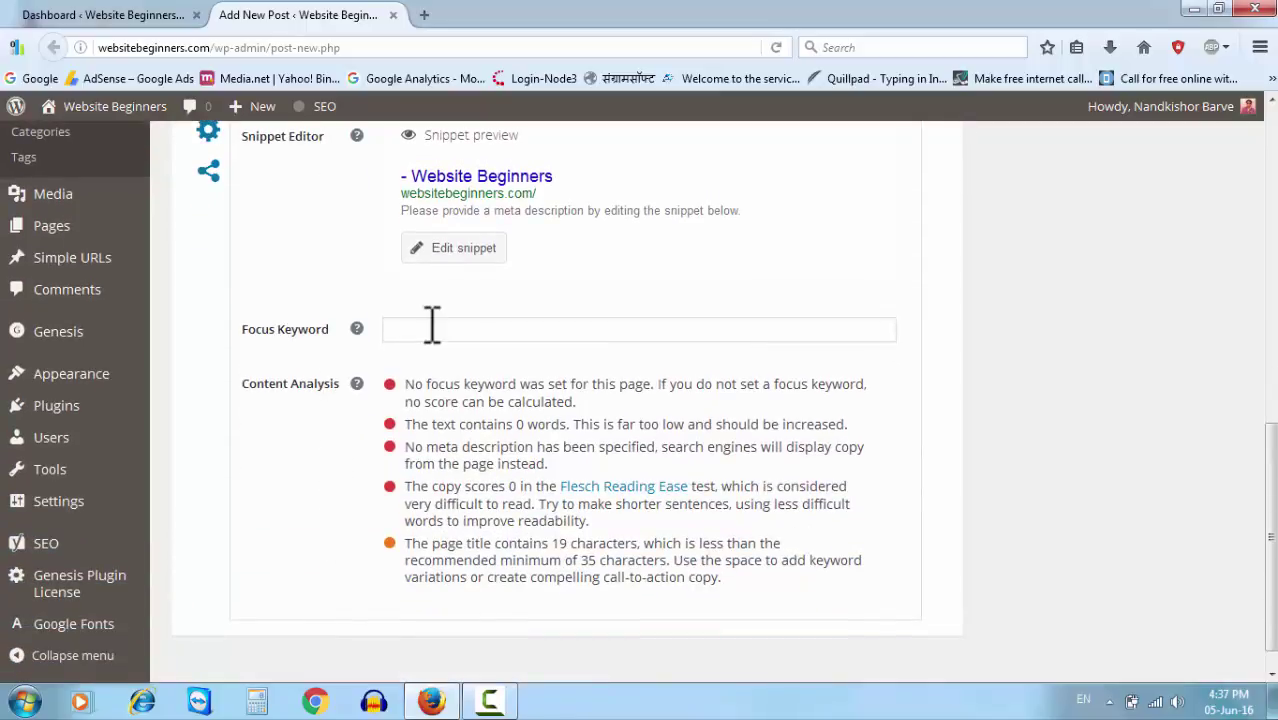
pyautogui.click(430, 326)
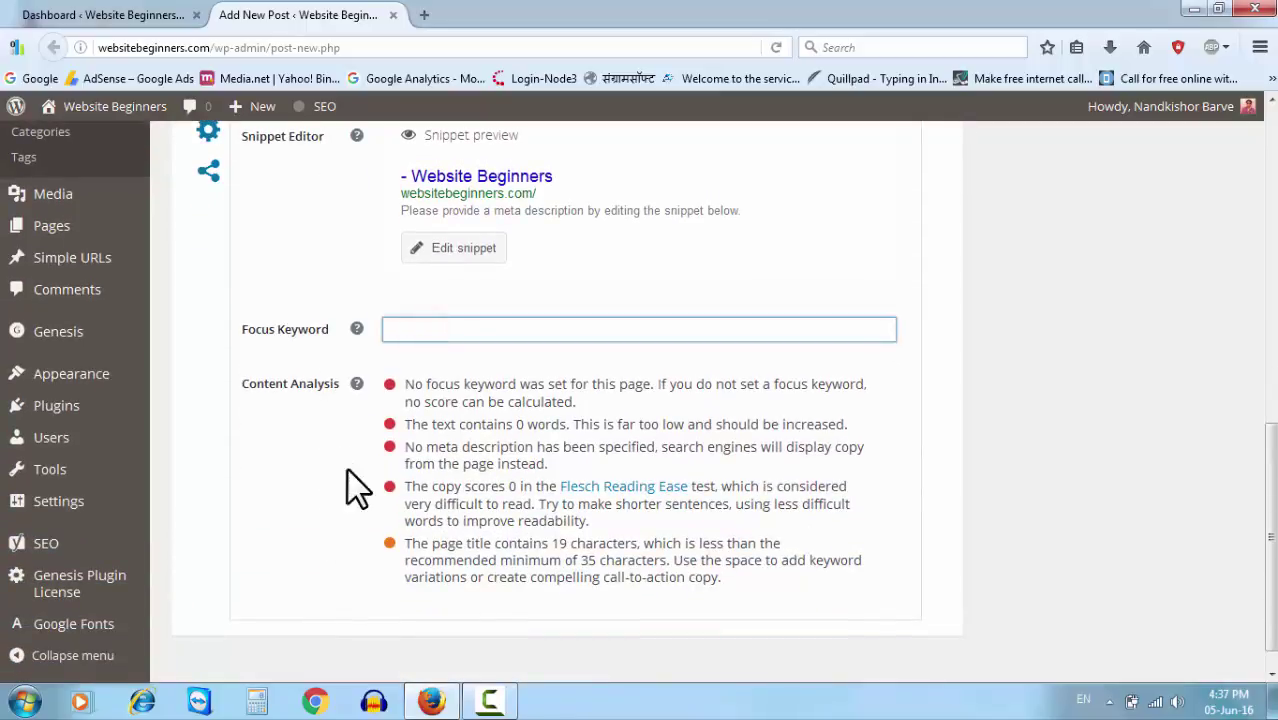
pyautogui.scroll(2, 324, 549)
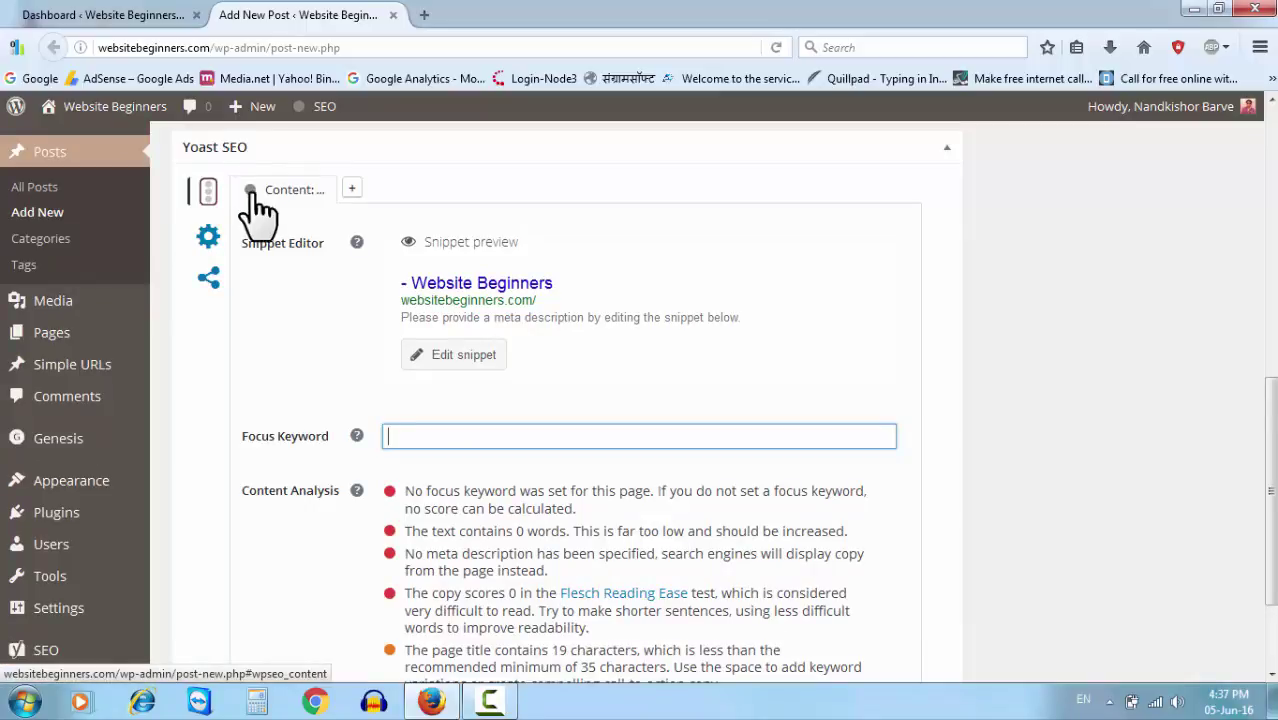
pyautogui.scroll(-2, 360, 548)
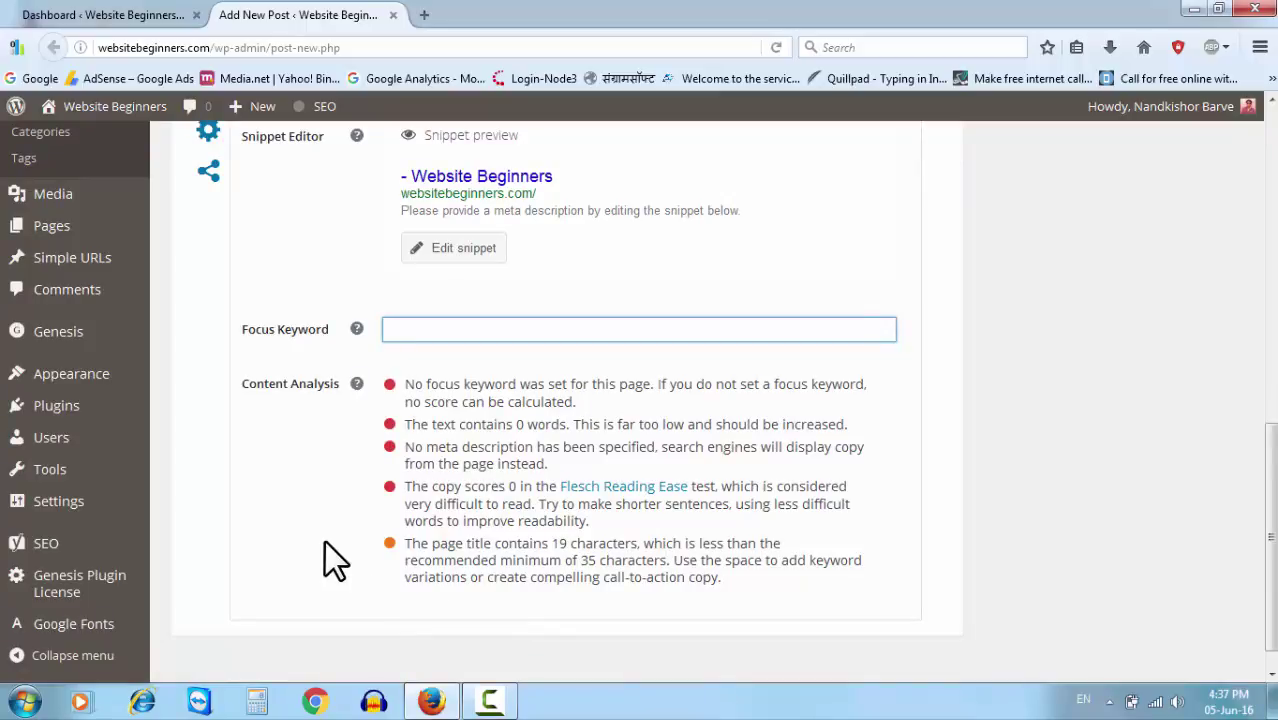
# - Examine the new post's title field and the content analysis entries on readability, text length and focus keyword
pyautogui.scroll(7, 335, 560)
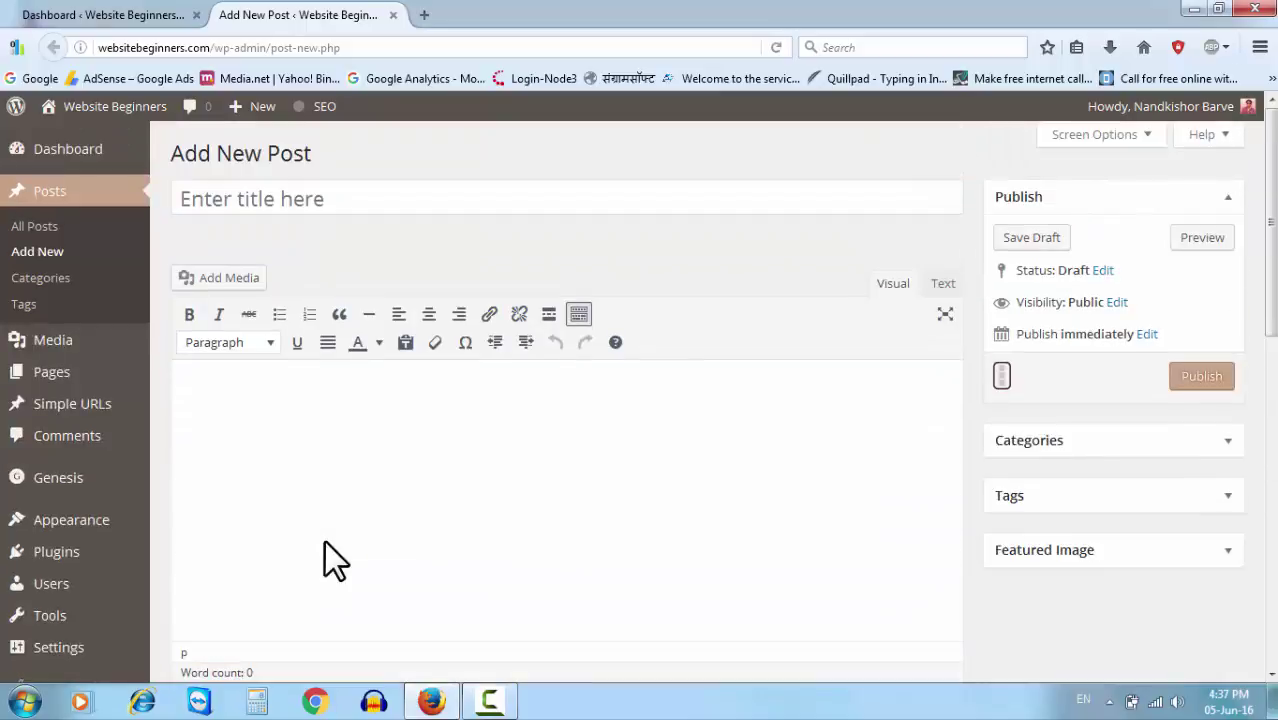
pyautogui.click(385, 206)
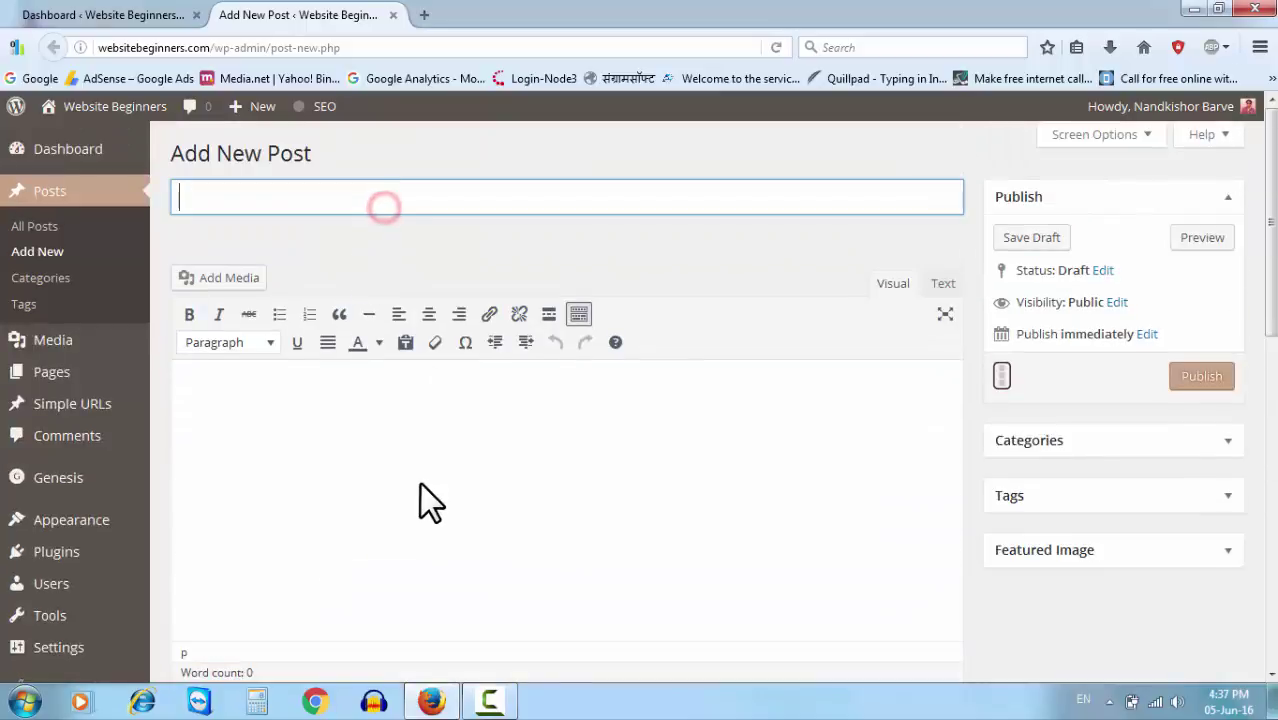
pyautogui.scroll(-10, 420, 483)
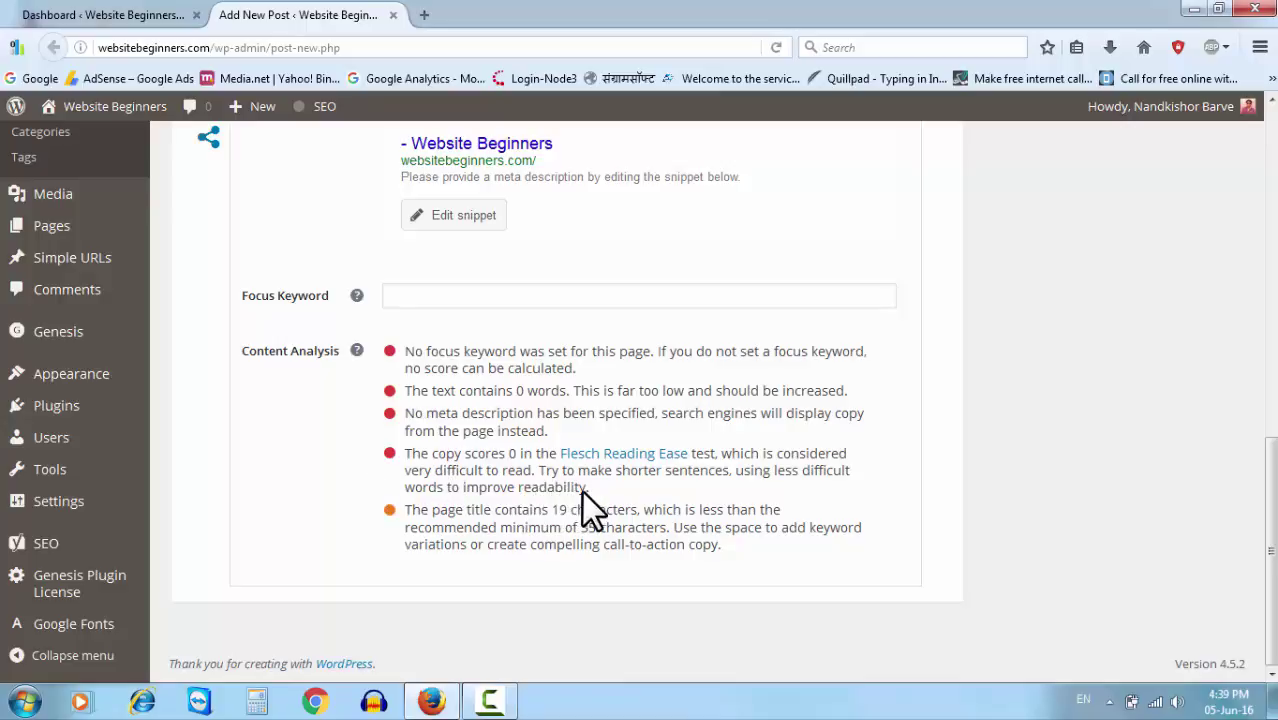
pyautogui.moveTo(590, 489); pyautogui.dragTo(407, 450)
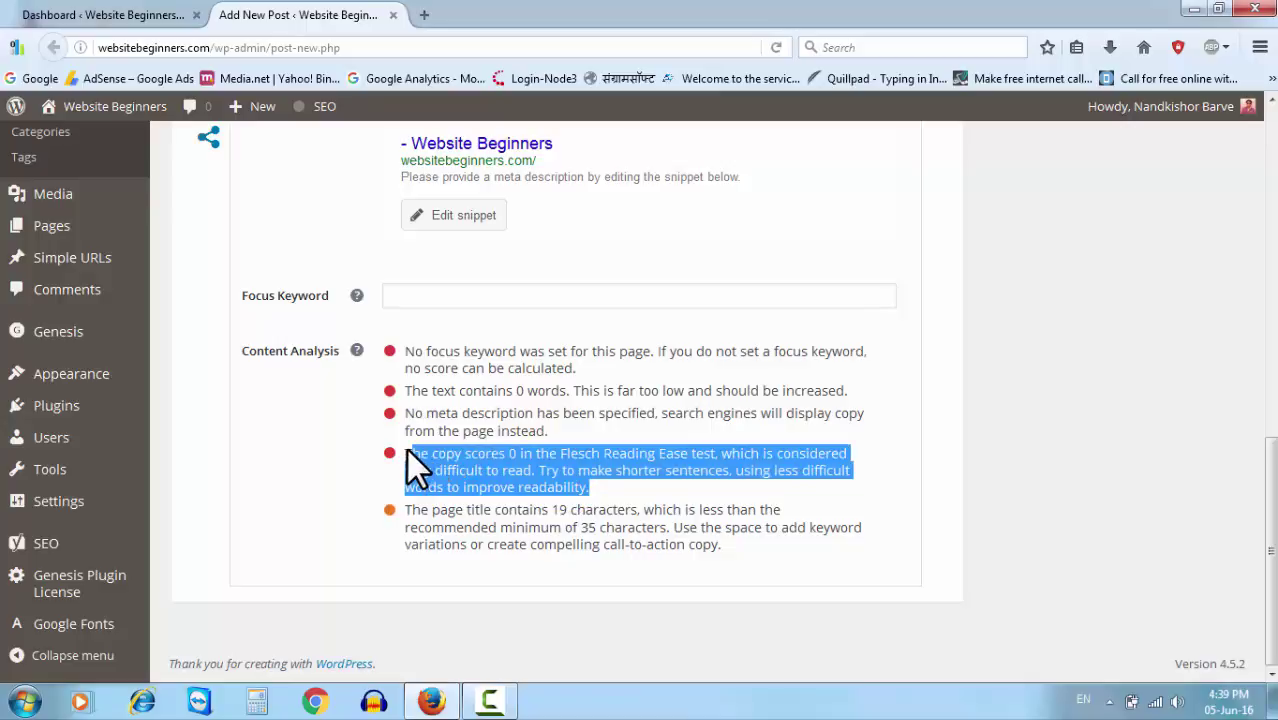
pyautogui.click(649, 493)
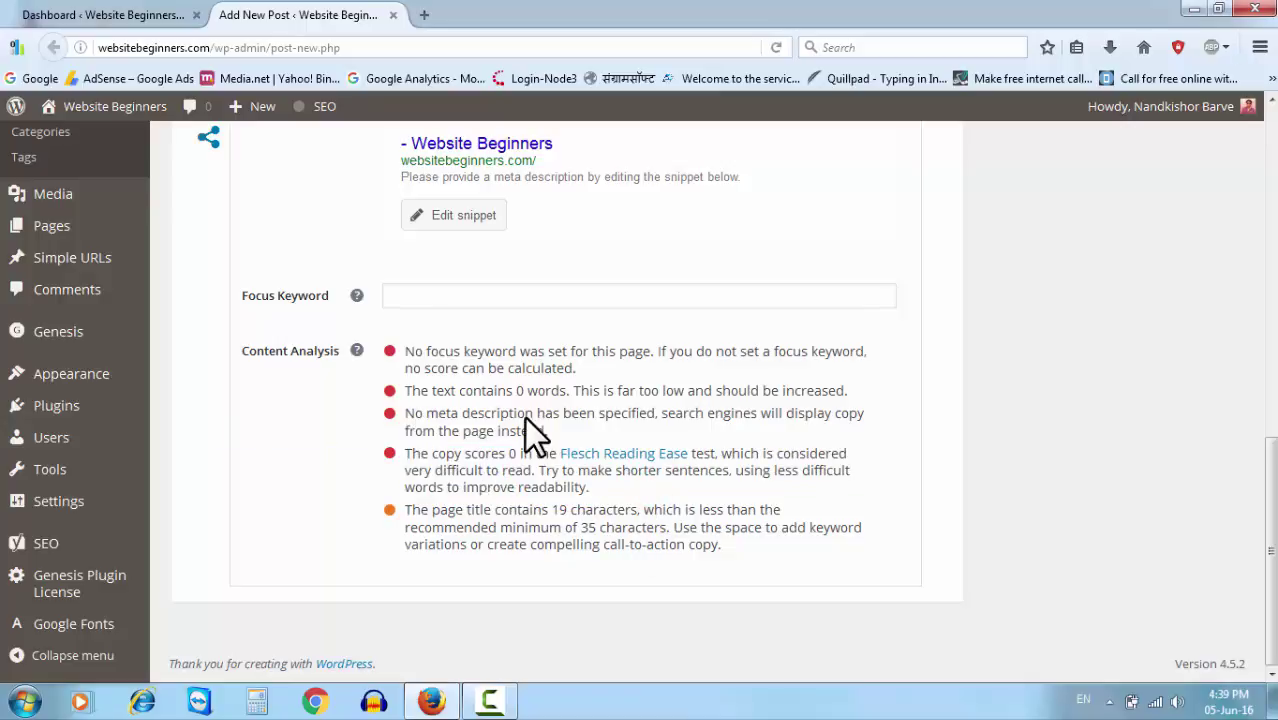
pyautogui.scroll(2, 525, 418)
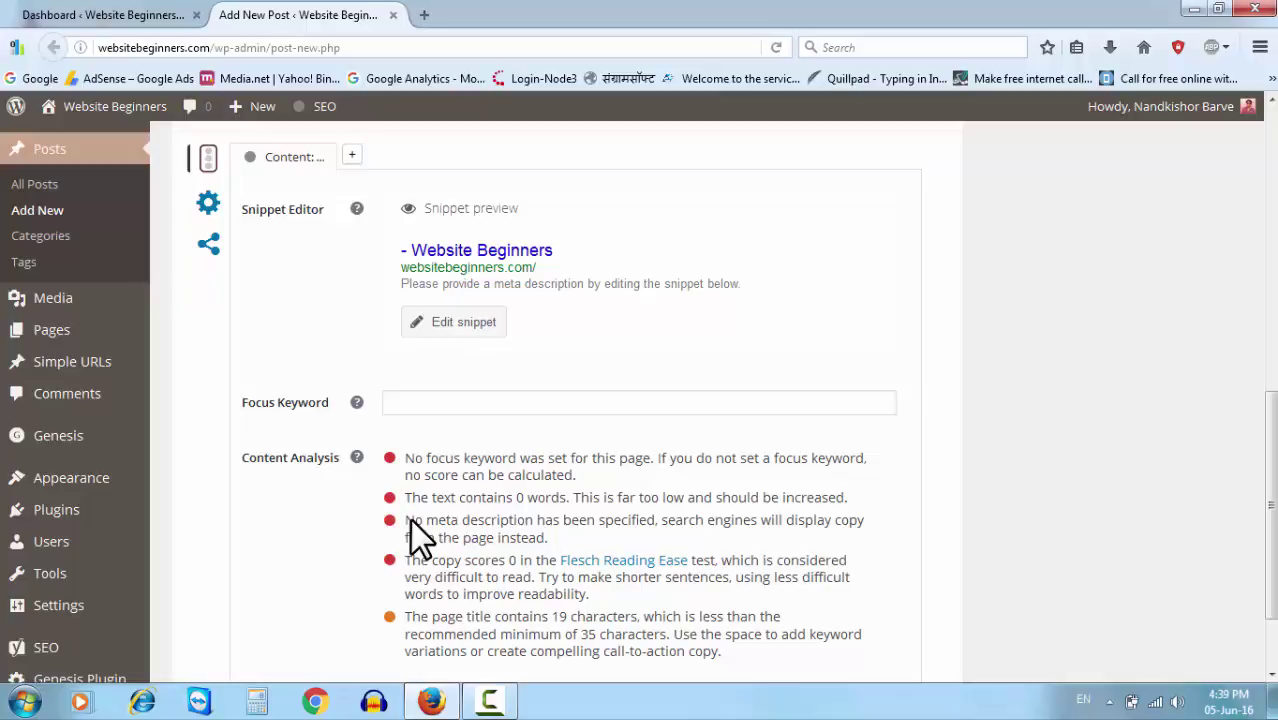
pyautogui.moveTo(401, 488)
pyautogui.mouseDown()
pyautogui.moveTo(527, 518)
pyautogui.moveTo(829, 517)
pyautogui.mouseUp()
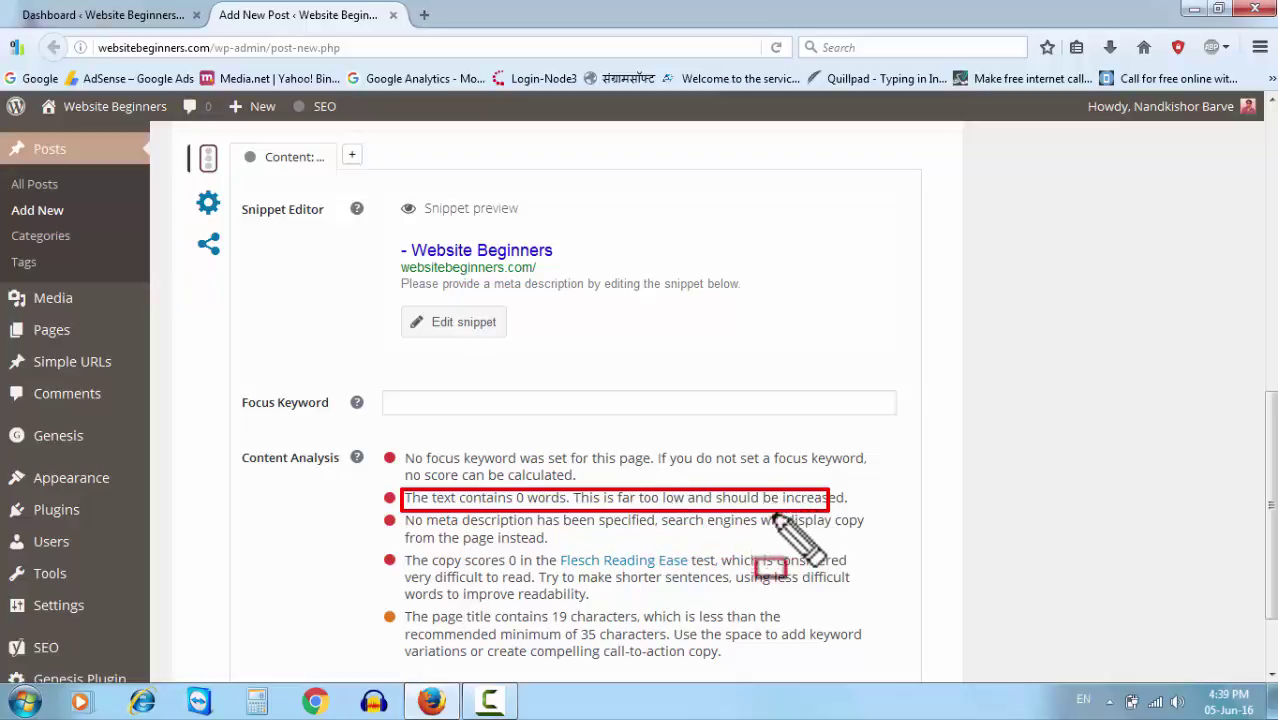
pyautogui.press('e')
pyautogui.press('Escape')
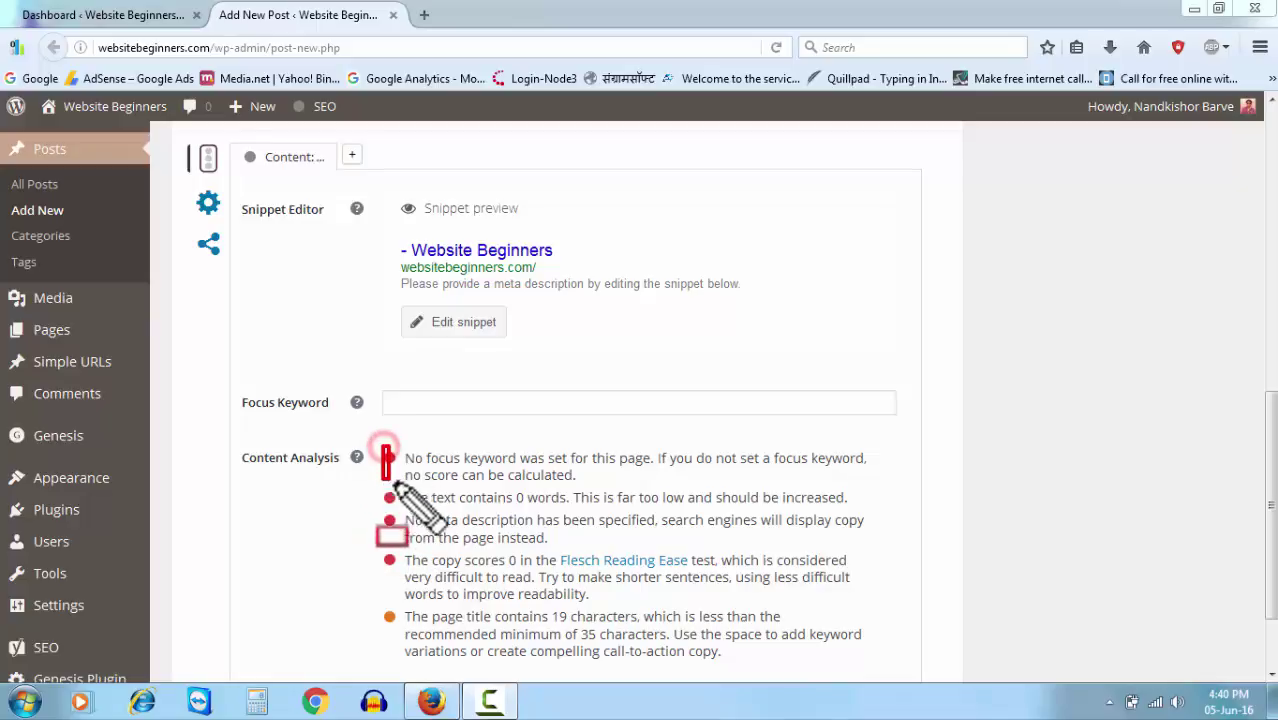
pyautogui.moveTo(394, 484); pyautogui.dragTo(878, 490)
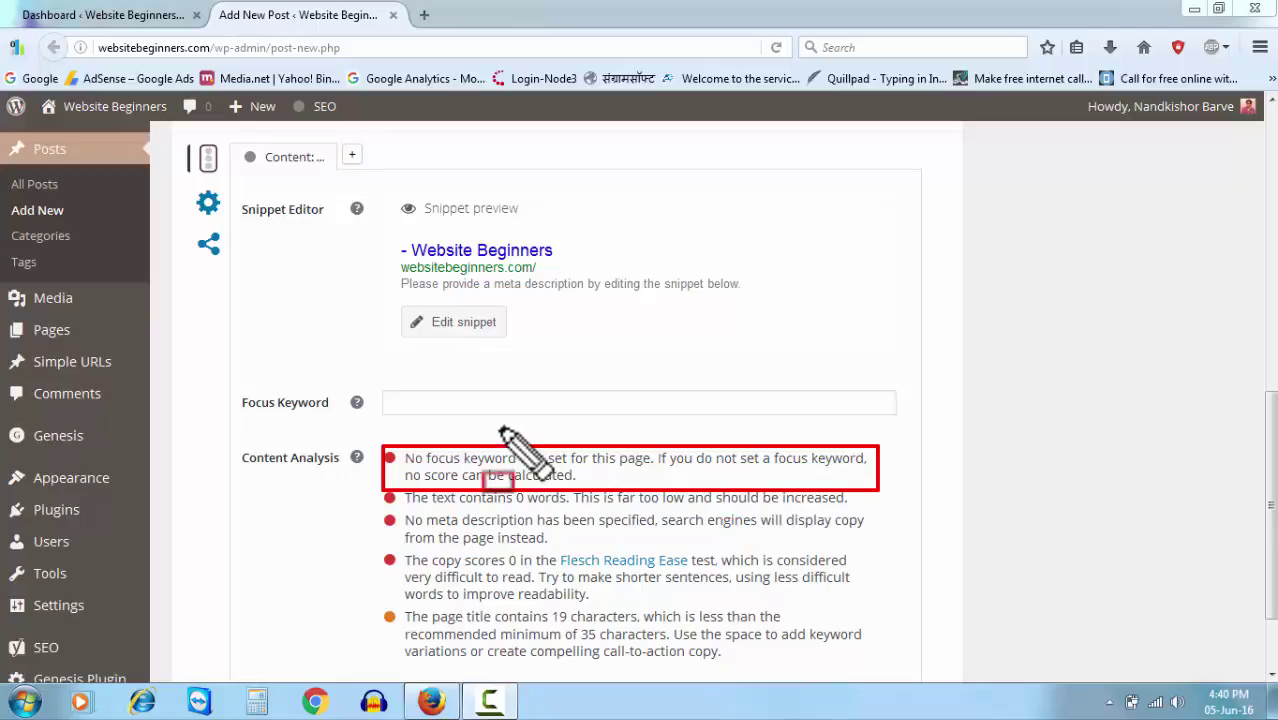
pyautogui.press('Escape')
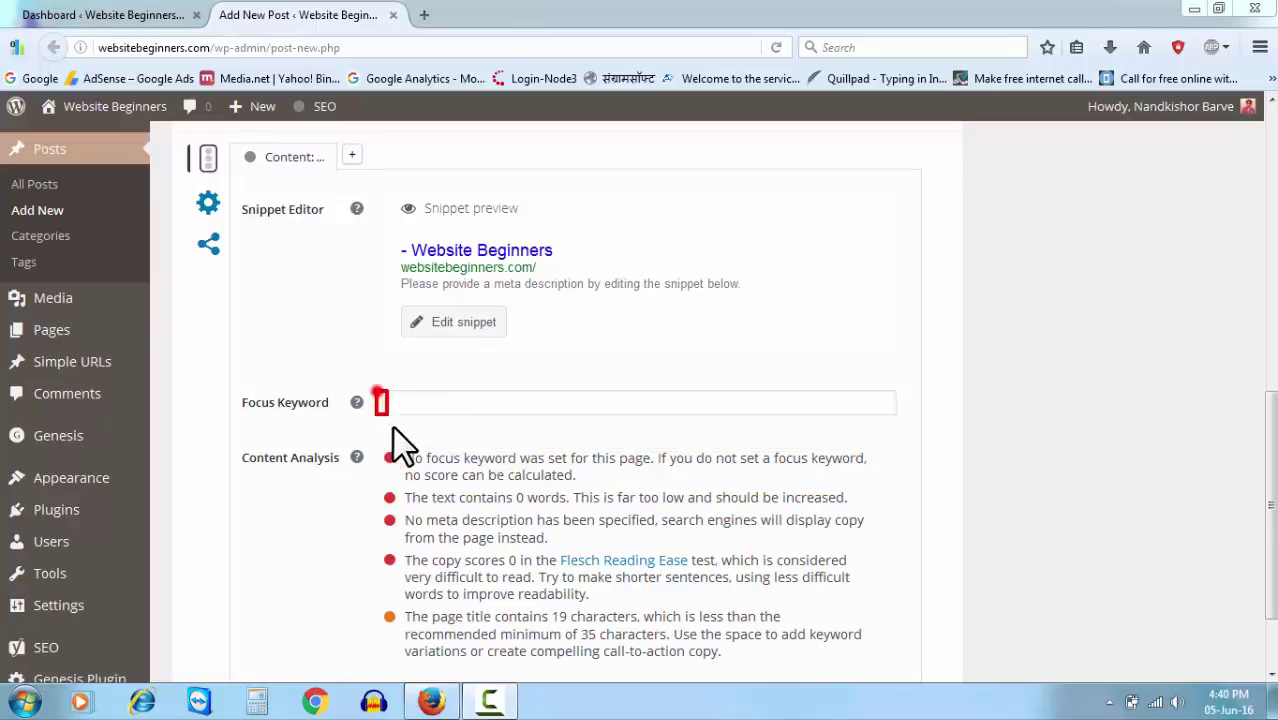
pyautogui.moveTo(392, 428)
pyautogui.mouseDown()
pyautogui.moveTo(739, 412)
pyautogui.moveTo(897, 420)
pyautogui.mouseUp()
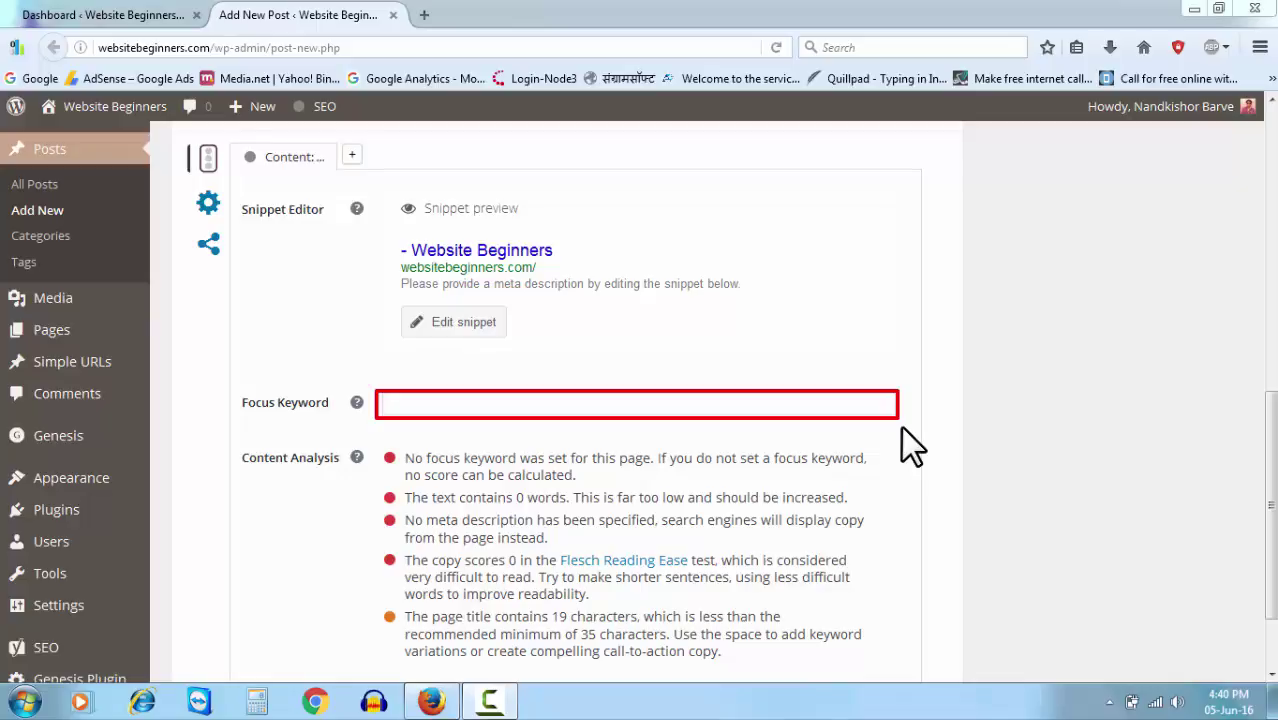
# - Return to the dashboard and open the list of all posts in a separate browser tab
pyautogui.click(130, 14)
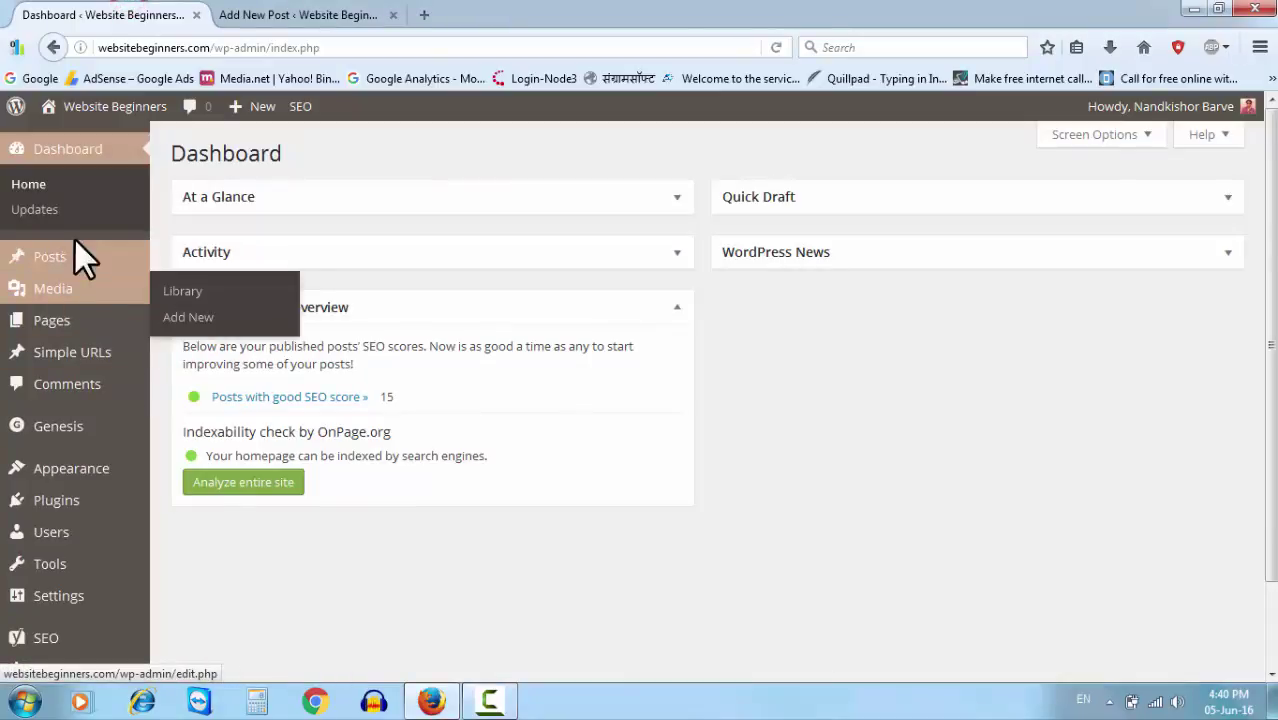
pyautogui.moveTo(76, 248)
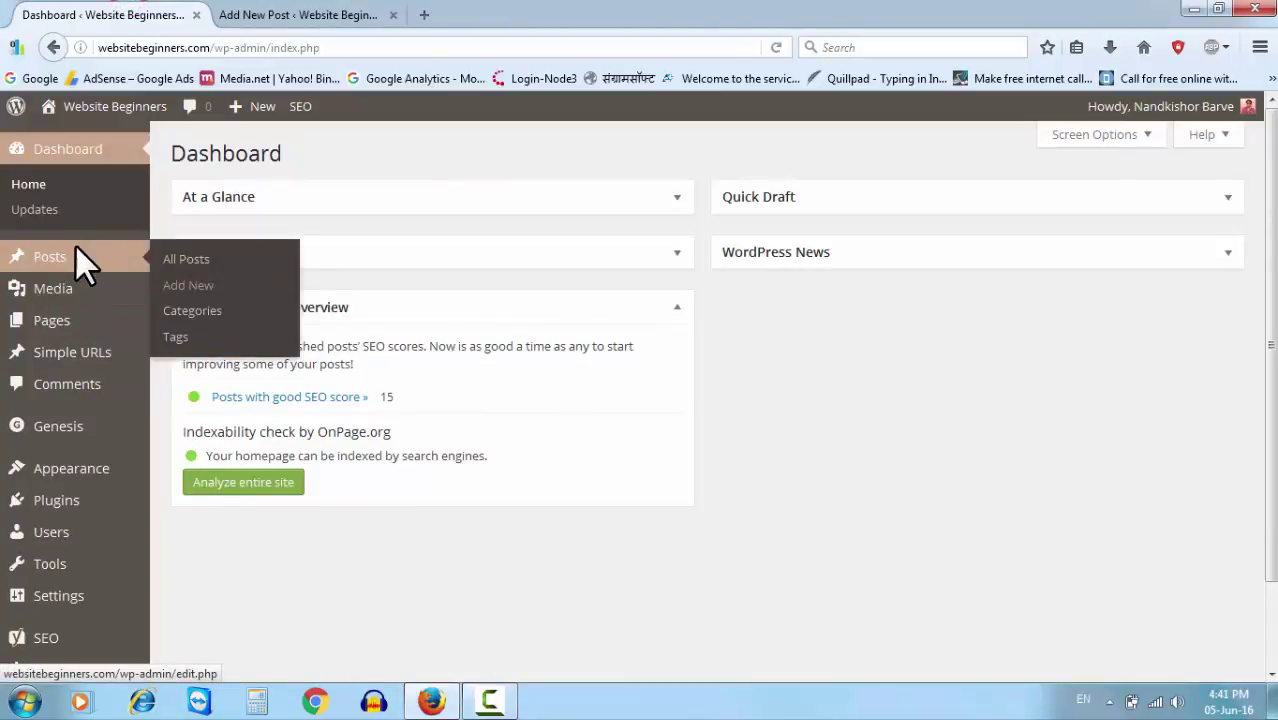
pyautogui.rightClick(188, 260)
pyautogui.click(252, 275)
pyautogui.click(280, 15)
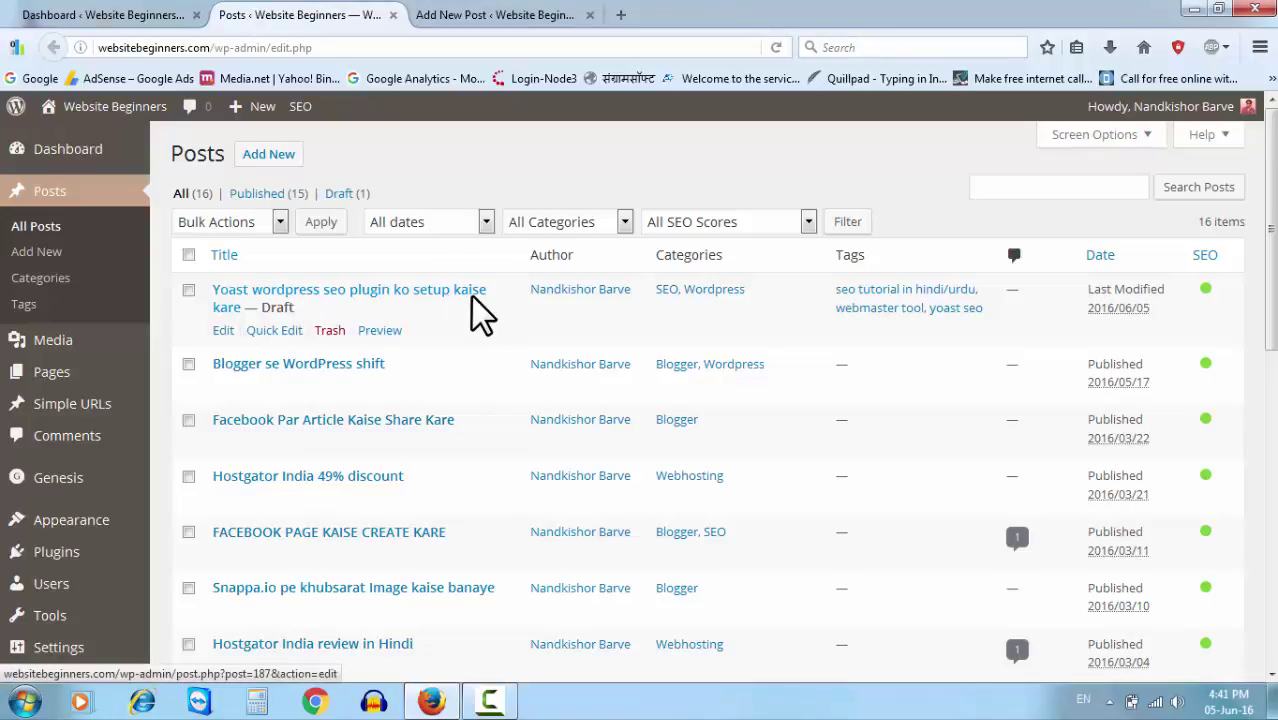
# - Open the draft post "Yoast wordpress seo plugin ko setup kaise kare" for editing and look through its content
pyautogui.click(224, 332)
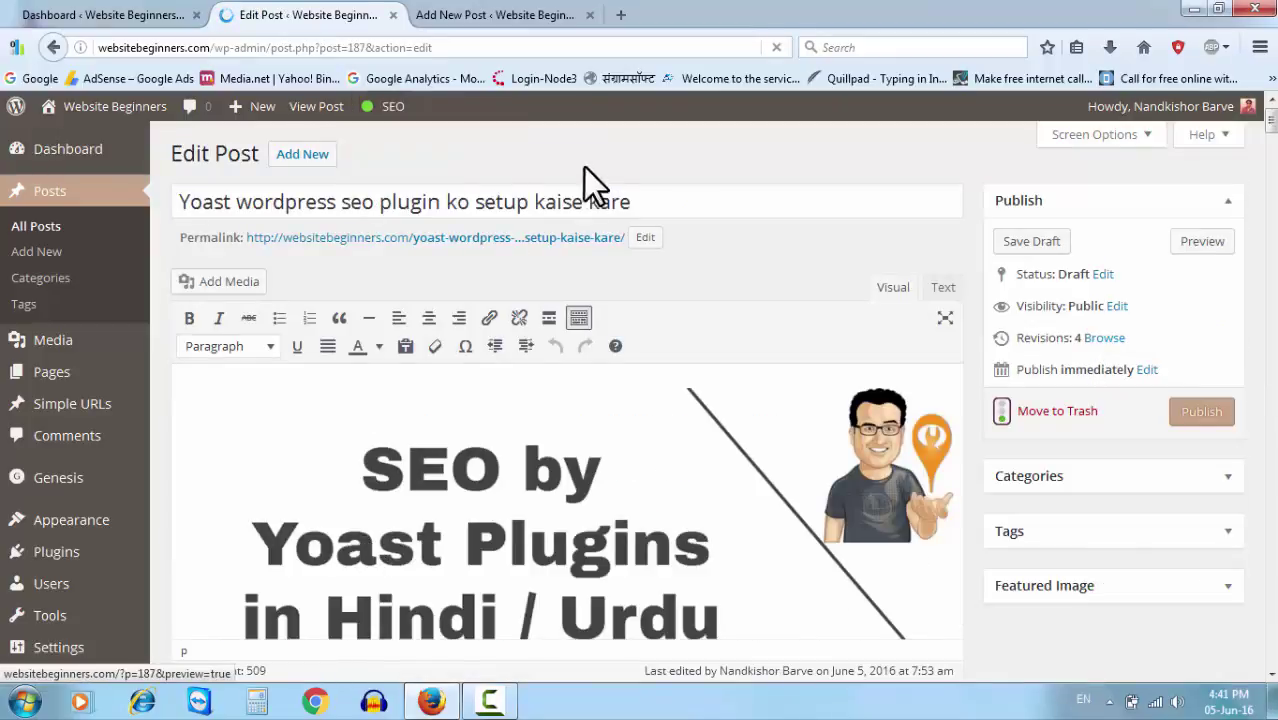
pyautogui.scroll(-3, 640, 210)
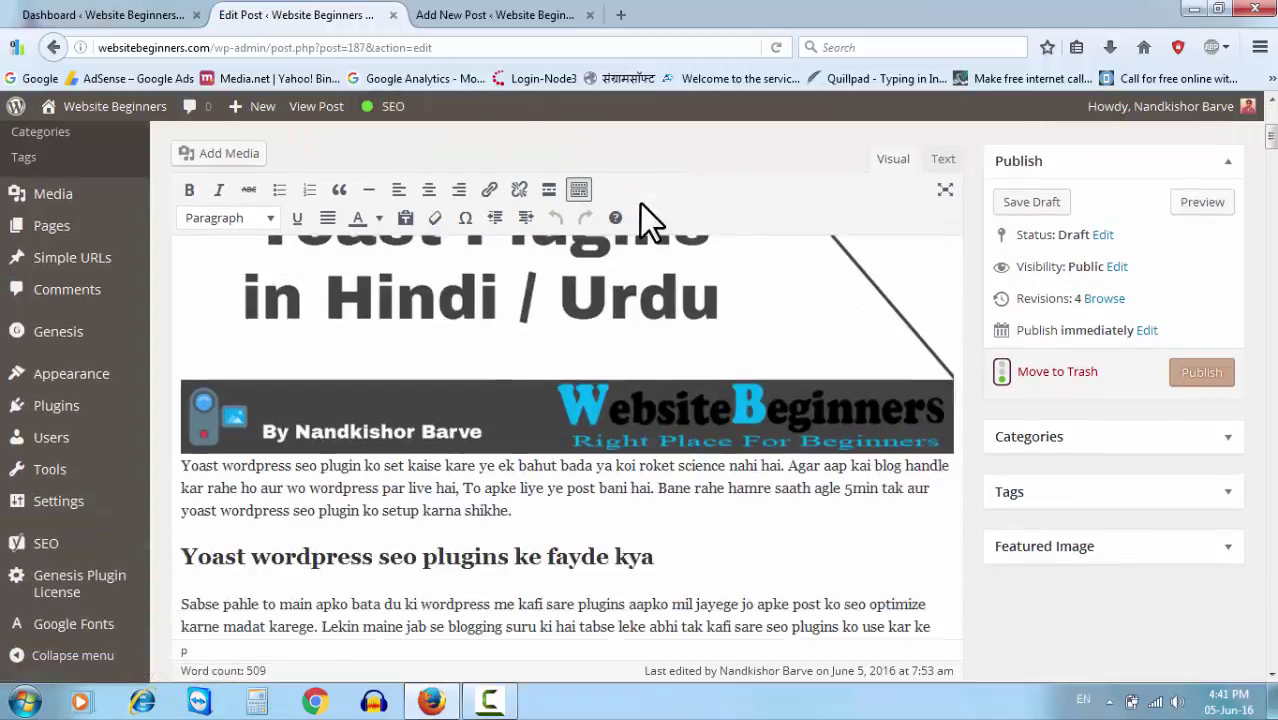
pyautogui.scroll(4, 485, 335)
pyautogui.scroll(-5, 485, 335)
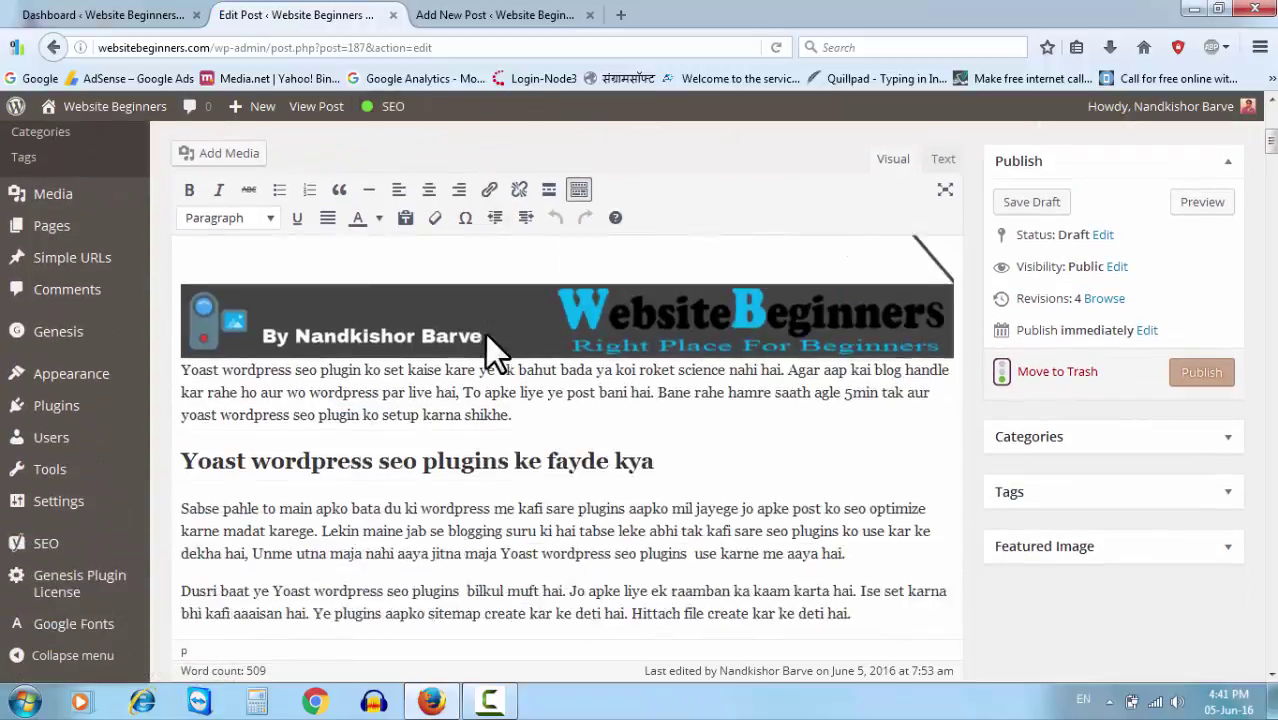
# - Examine the draft's focus keyword and content analysis entries, starting with the Flesch Reading Ease entry
pyautogui.scroll(-15, 485, 334)
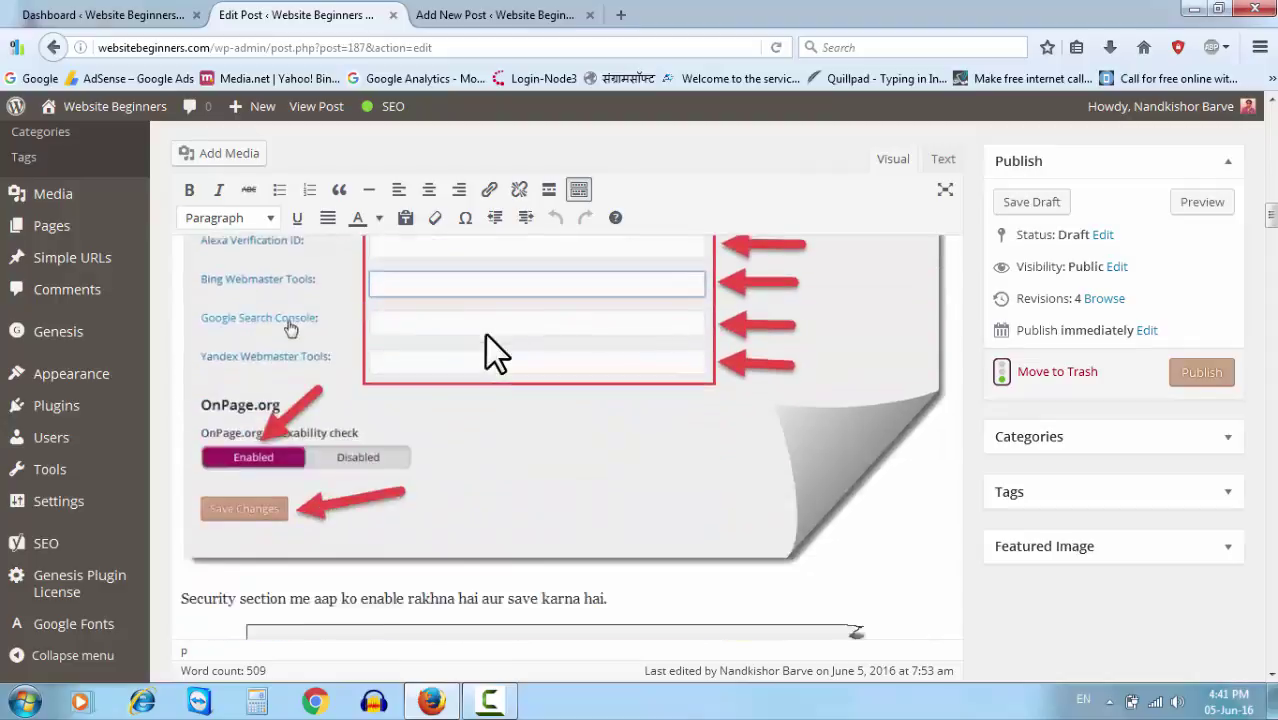
pyautogui.scroll(-15, 485, 334)
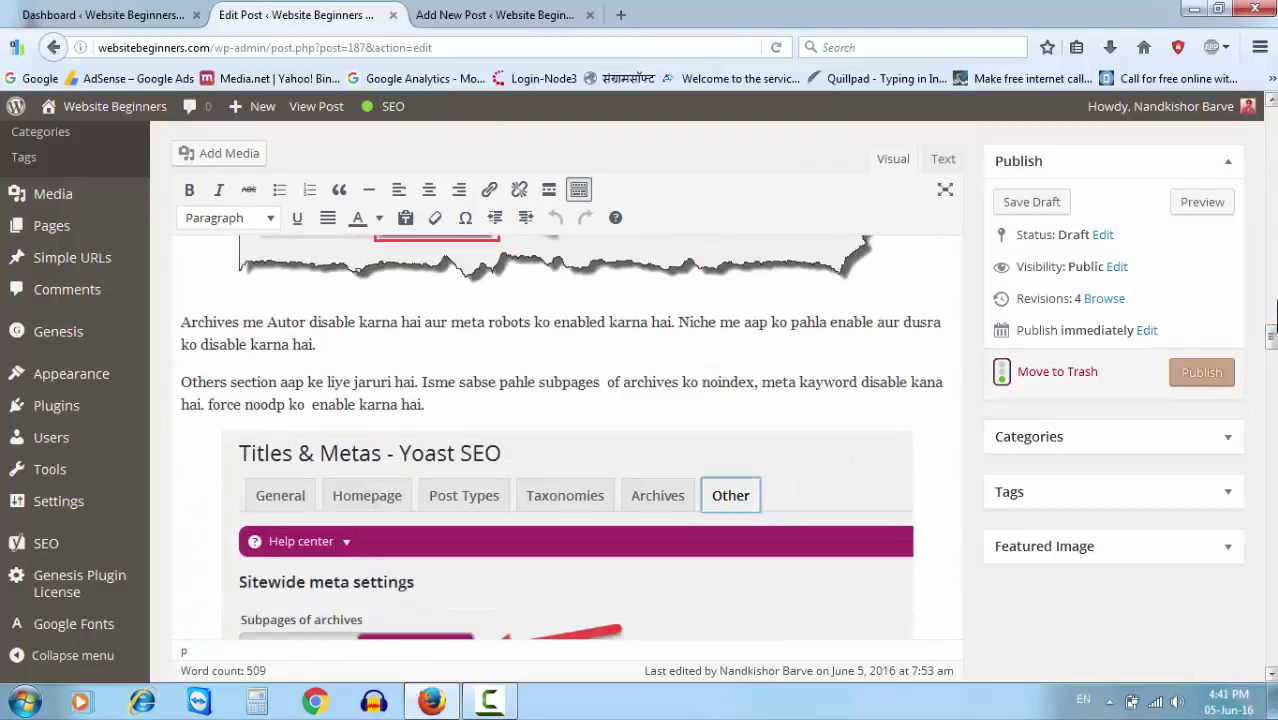
pyautogui.moveTo(1270, 320); pyautogui.dragTo(1135, 598)
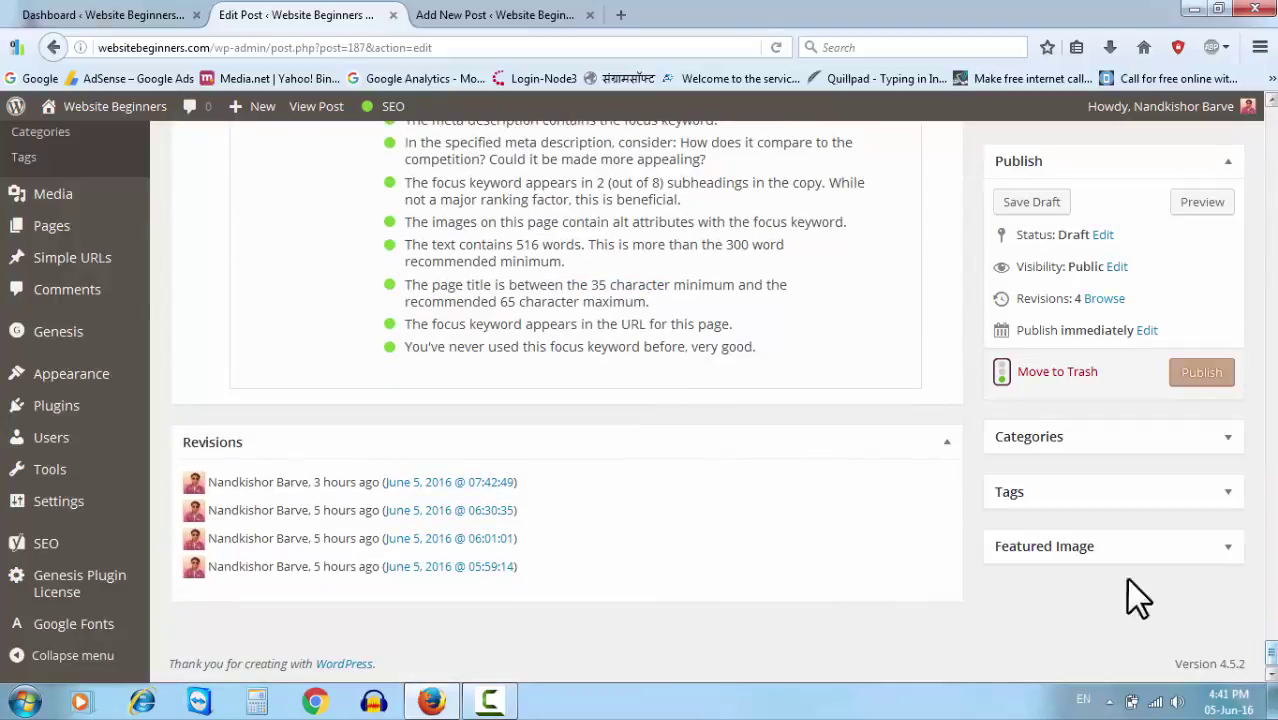
pyautogui.scroll(3, 648, 390)
pyautogui.scroll(-3, 636, 382)
pyautogui.scroll(2, 634, 390)
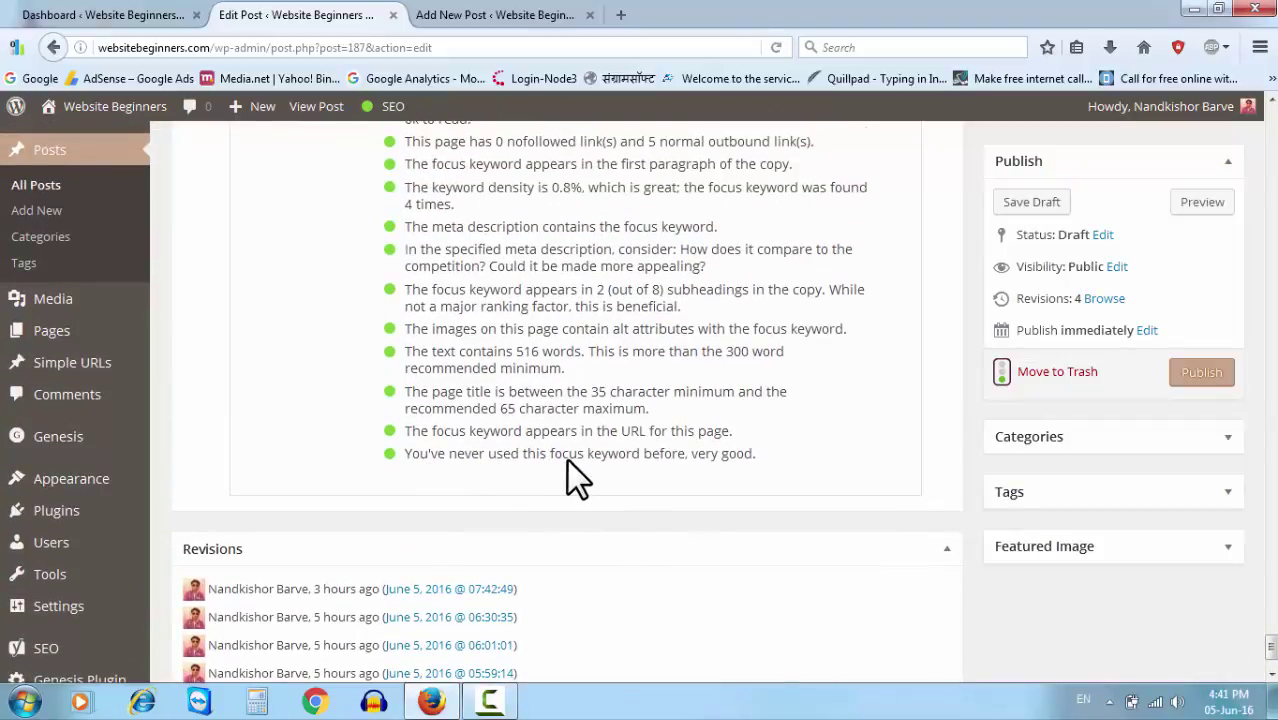
pyautogui.scroll(2, 711, 463)
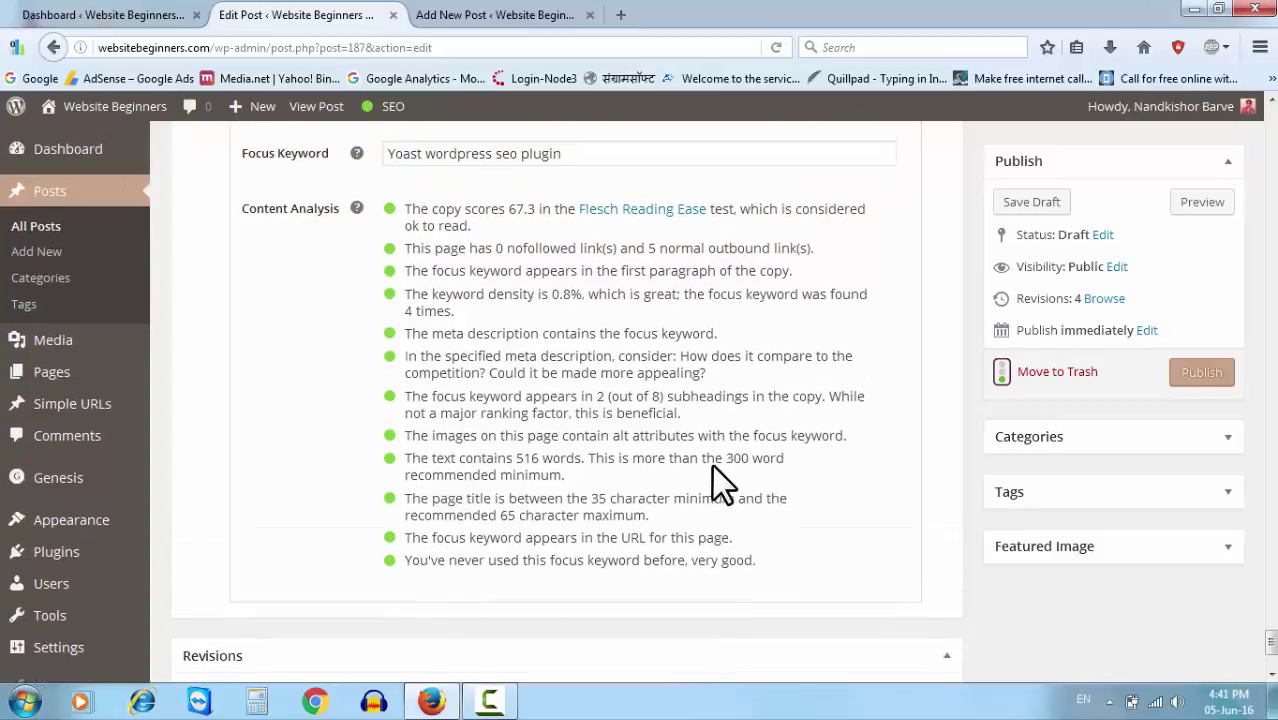
pyautogui.scroll(2, 611, 504)
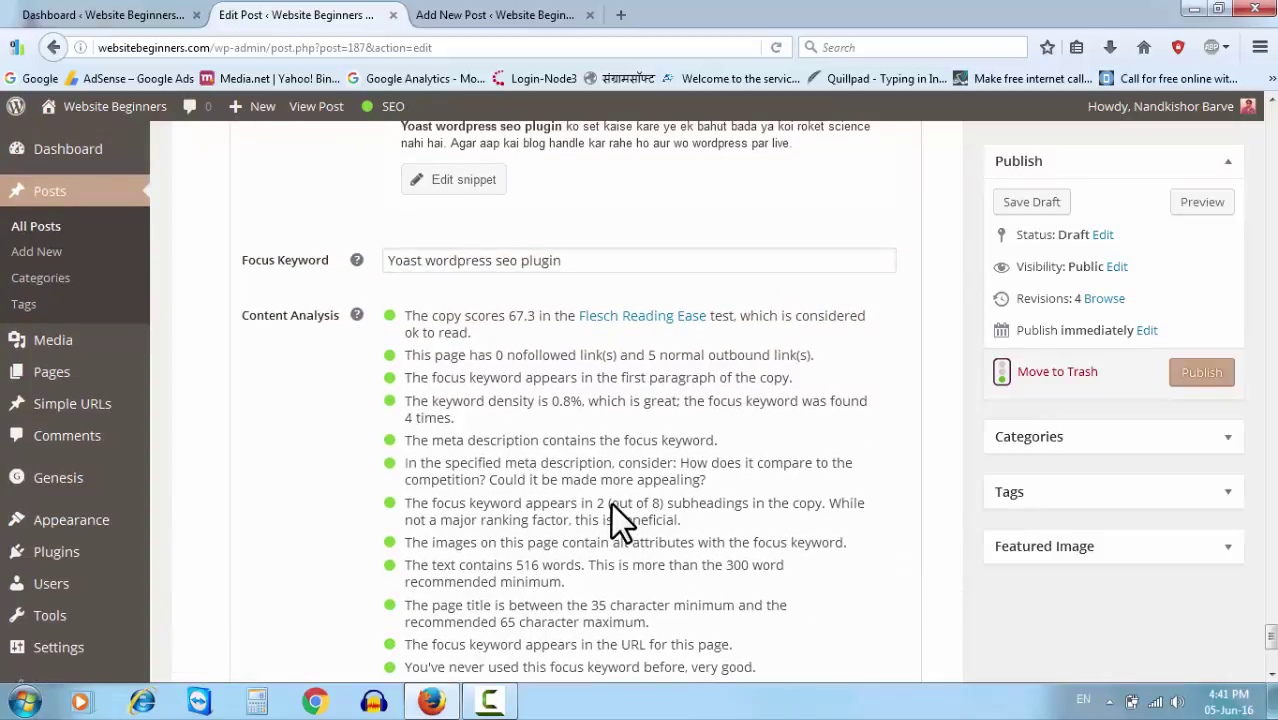
pyautogui.scroll(-4, 611, 504)
pyautogui.scroll(4, 614, 502)
pyautogui.moveTo(377, 309)
pyautogui.mouseDown()
pyautogui.moveTo(465, 344)
pyautogui.moveTo(855, 347)
pyautogui.mouseUp()
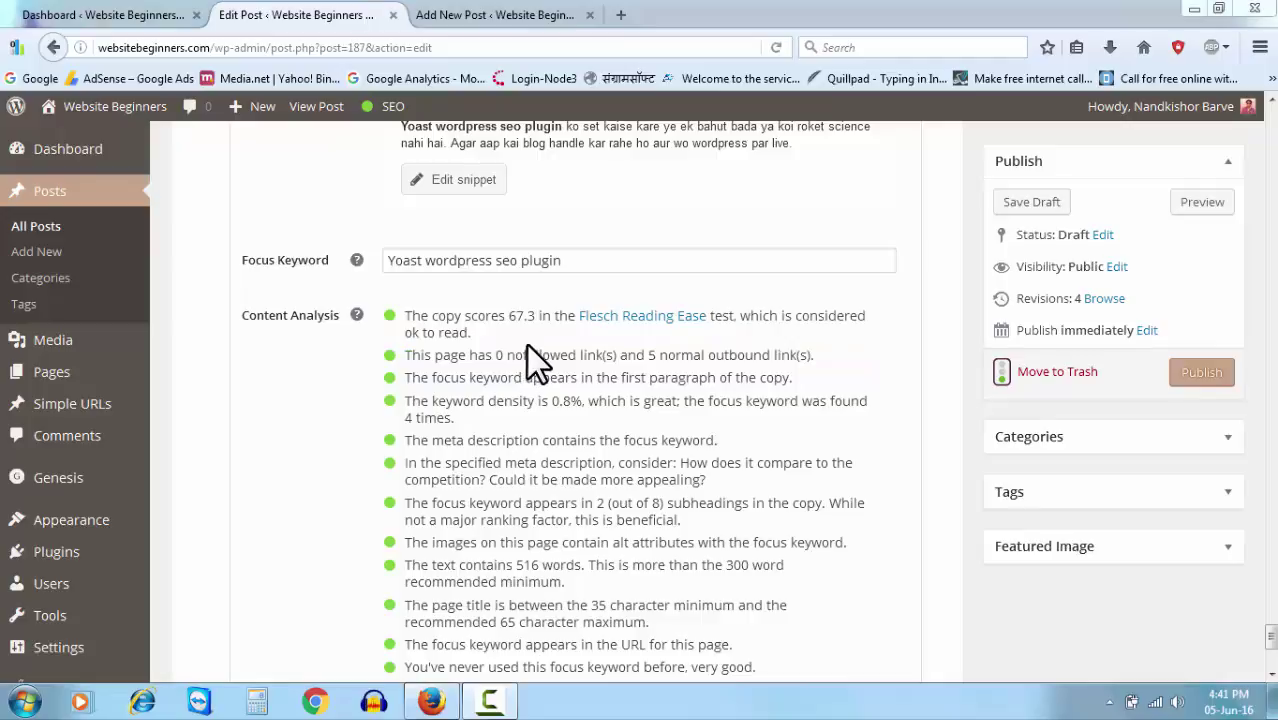
# - Review the length of the draft's opening paragraph and the paragraphs beneath the heading "Yoast wordpress seo plugins ke fayde kya"
pyautogui.click(301, 207)
pyautogui.scroll(15, 304, 208)
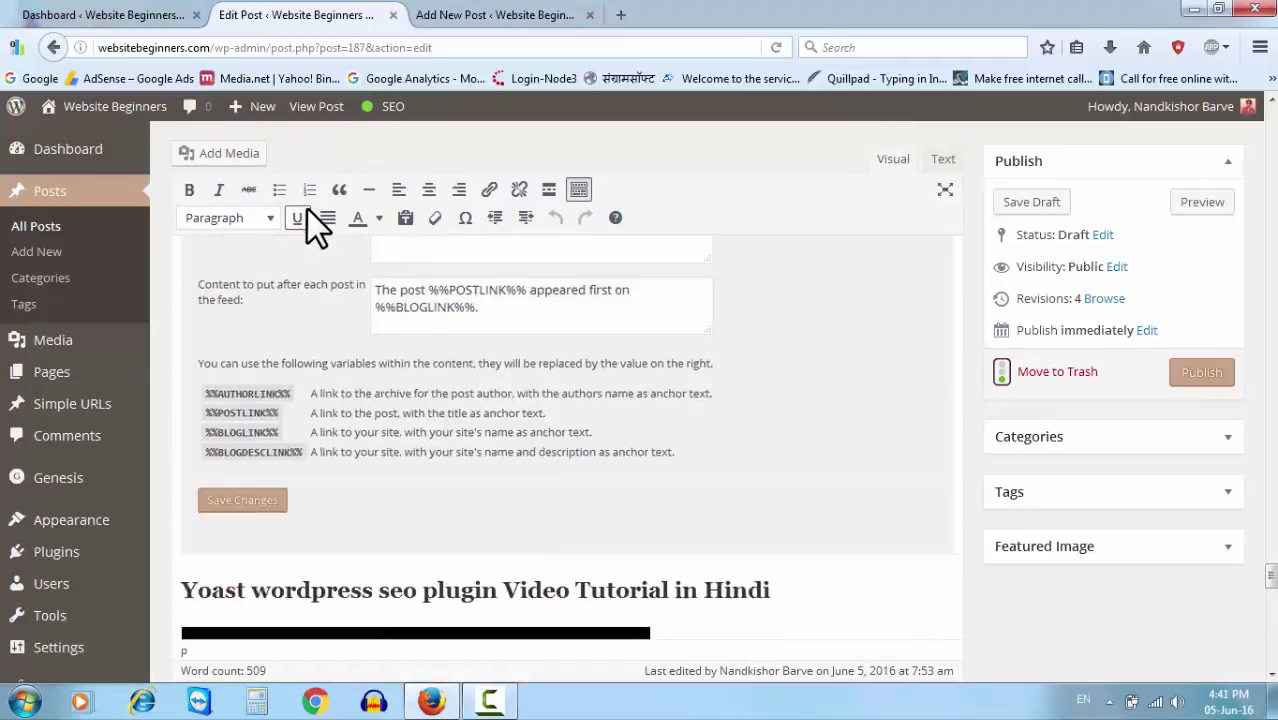
pyautogui.scroll(-5, 427, 442)
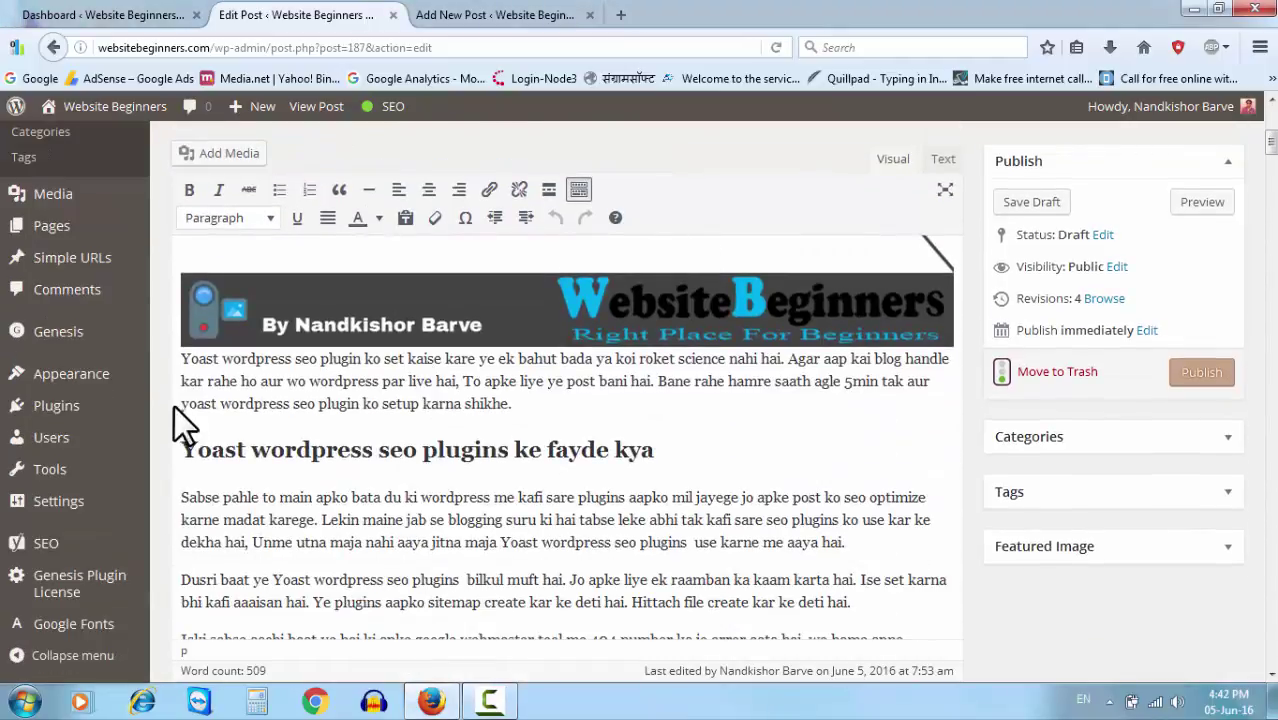
pyautogui.click(180, 356)
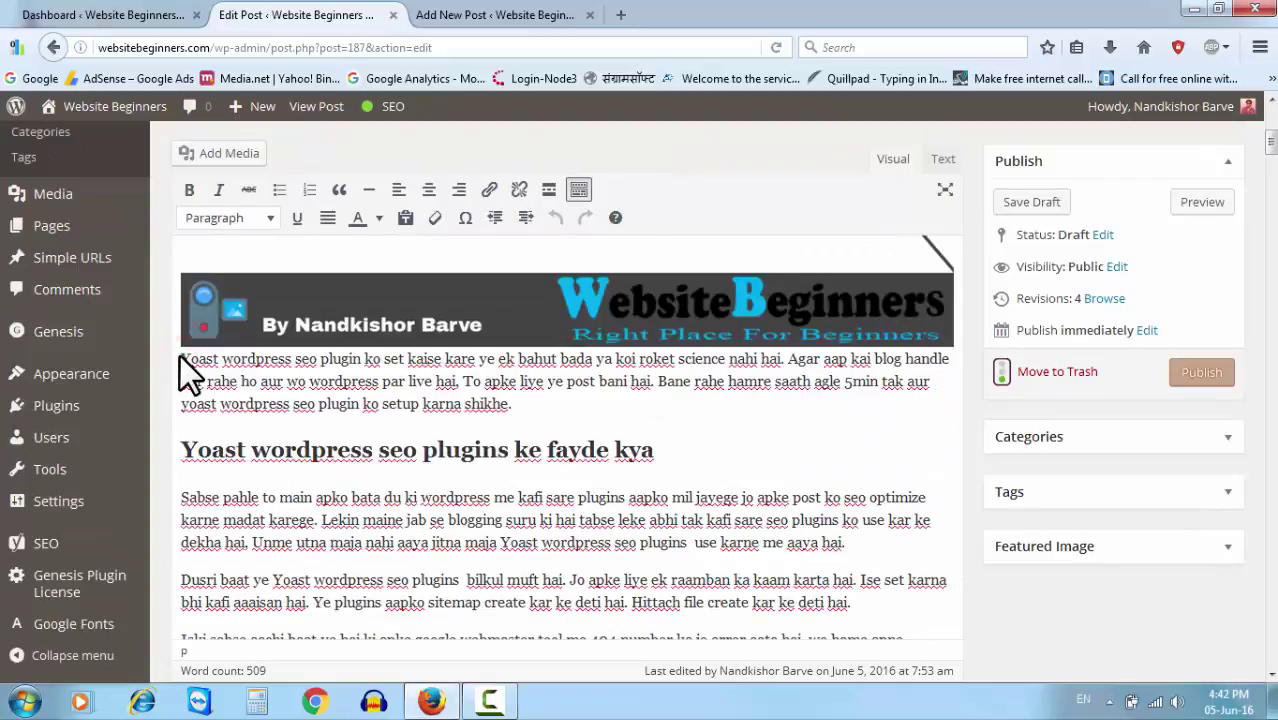
pyautogui.moveTo(180, 357); pyautogui.dragTo(496, 418)
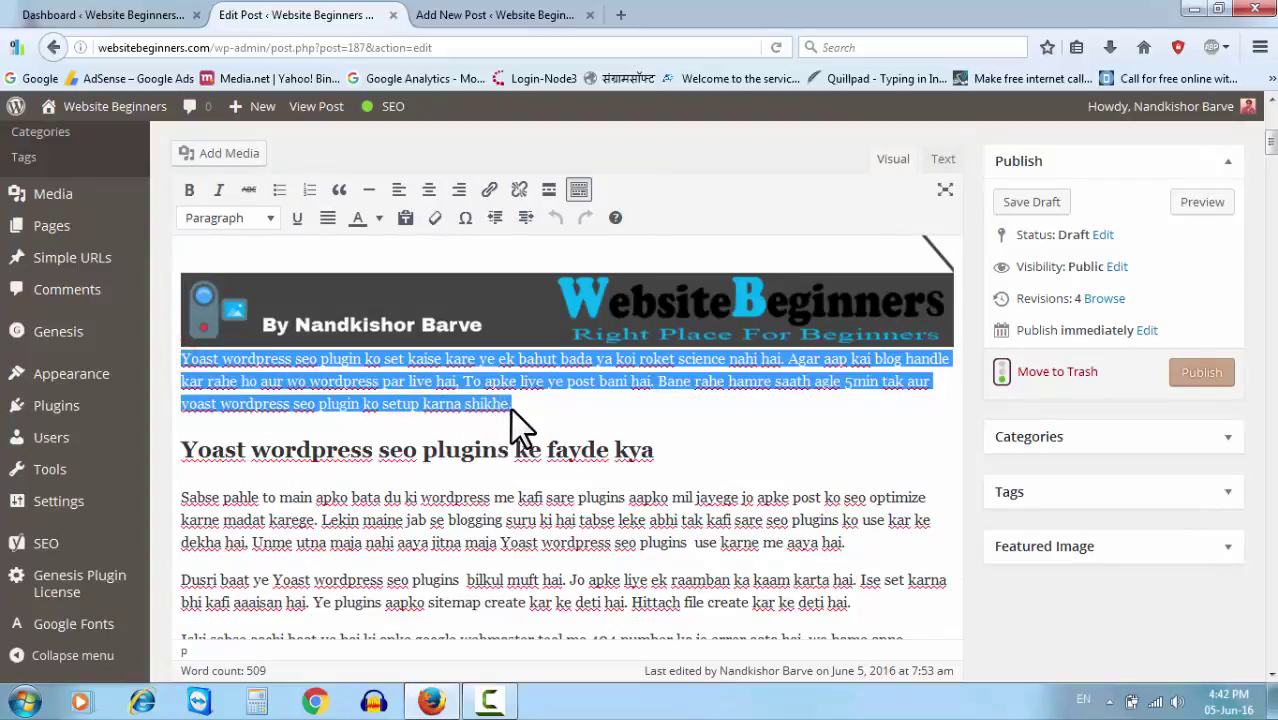
pyautogui.click(516, 408)
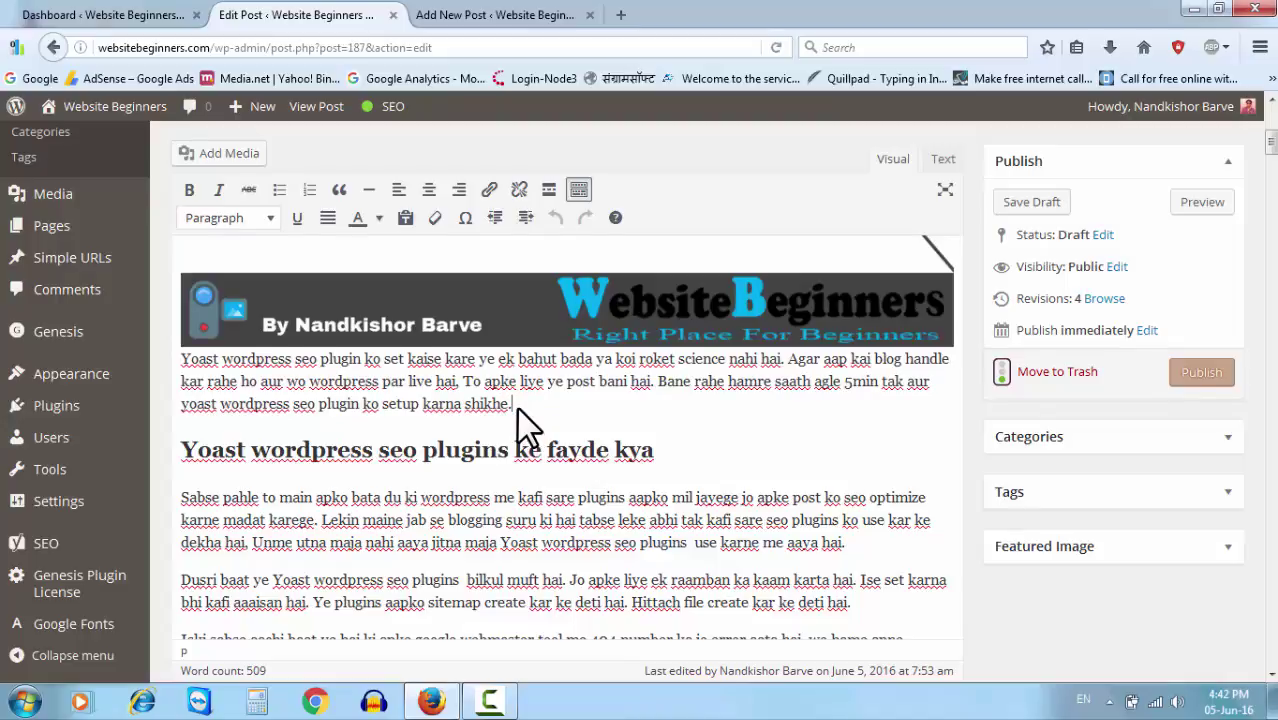
pyautogui.scroll(-4, 517, 408)
pyautogui.click(175, 283)
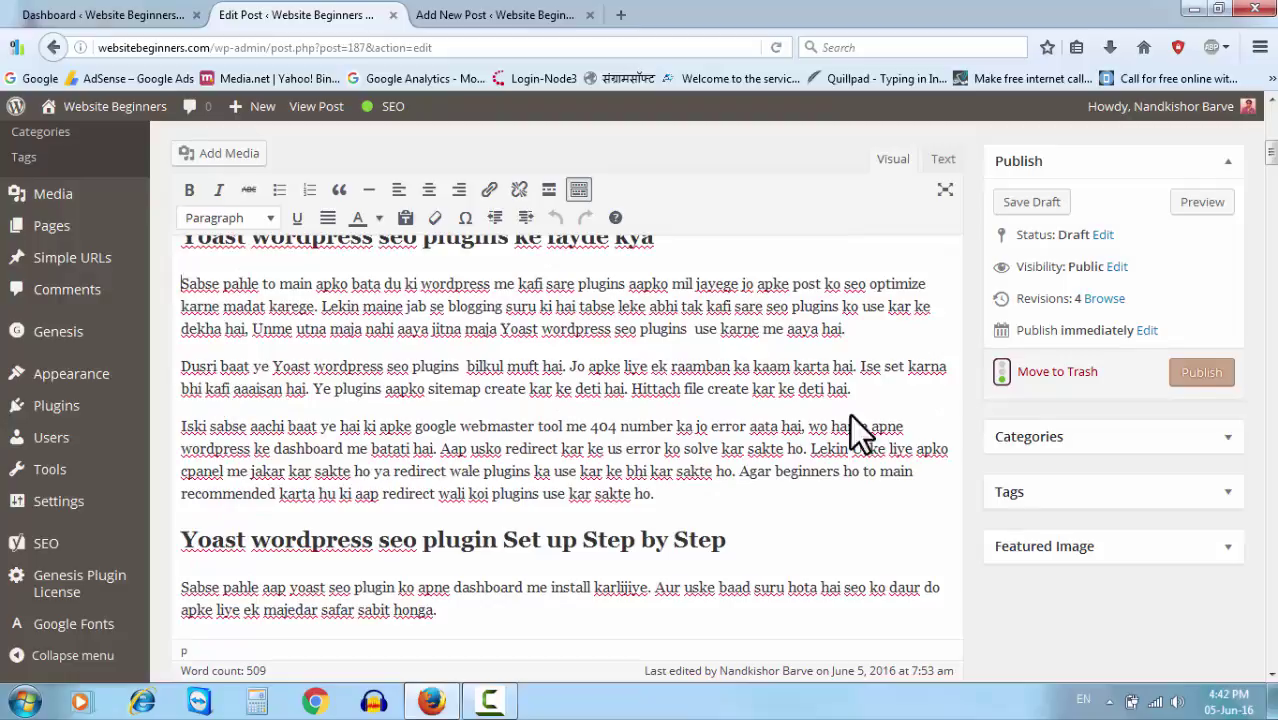
pyautogui.click(182, 422)
pyautogui.moveTo(182, 422); pyautogui.dragTo(658, 499)
pyautogui.click(667, 497)
# - Examine the draft's content analysis entry on nofollowed and normal outbound links
pyautogui.scroll(-10, 670, 498)
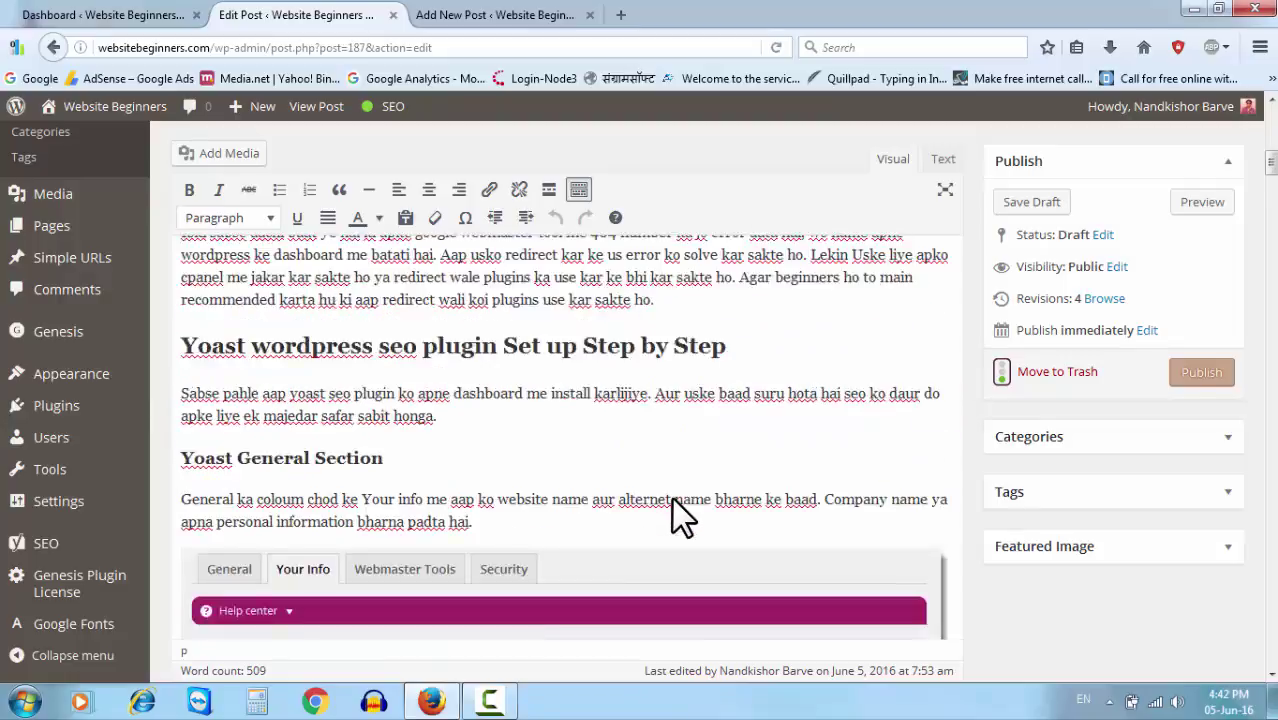
pyautogui.scroll(-15, 566, 437)
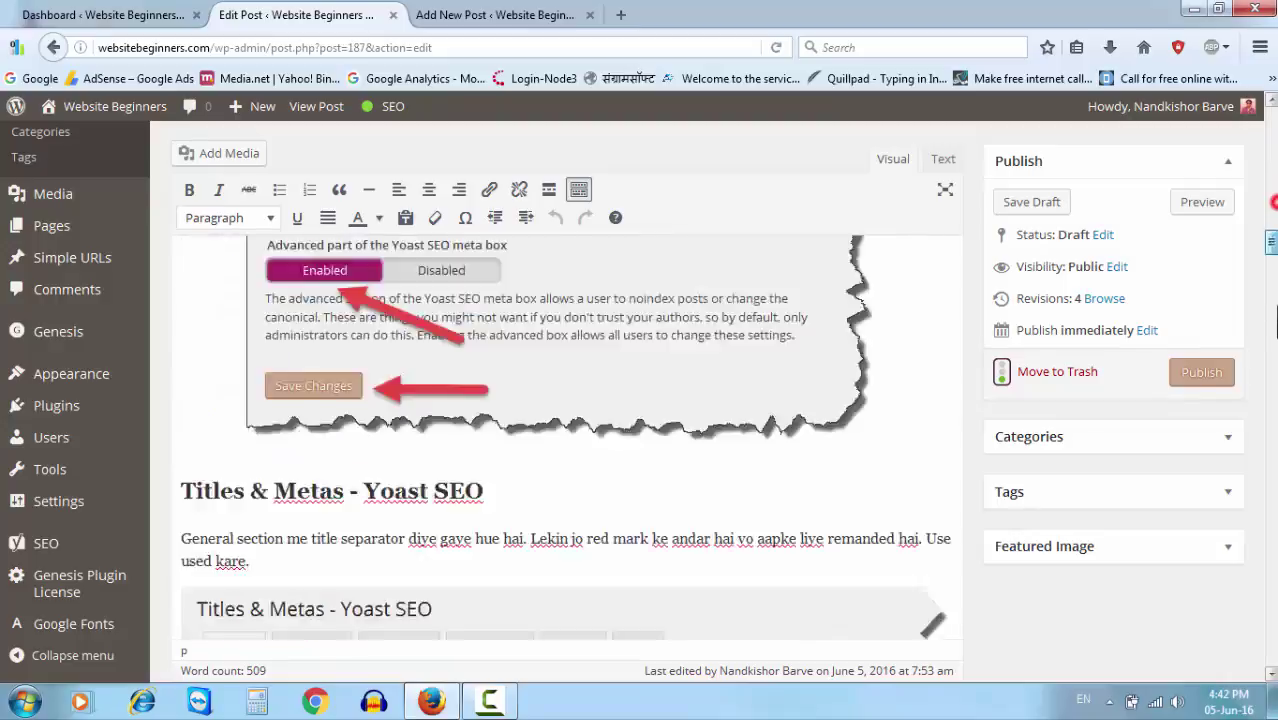
pyautogui.scroll(-10, 406, 500)
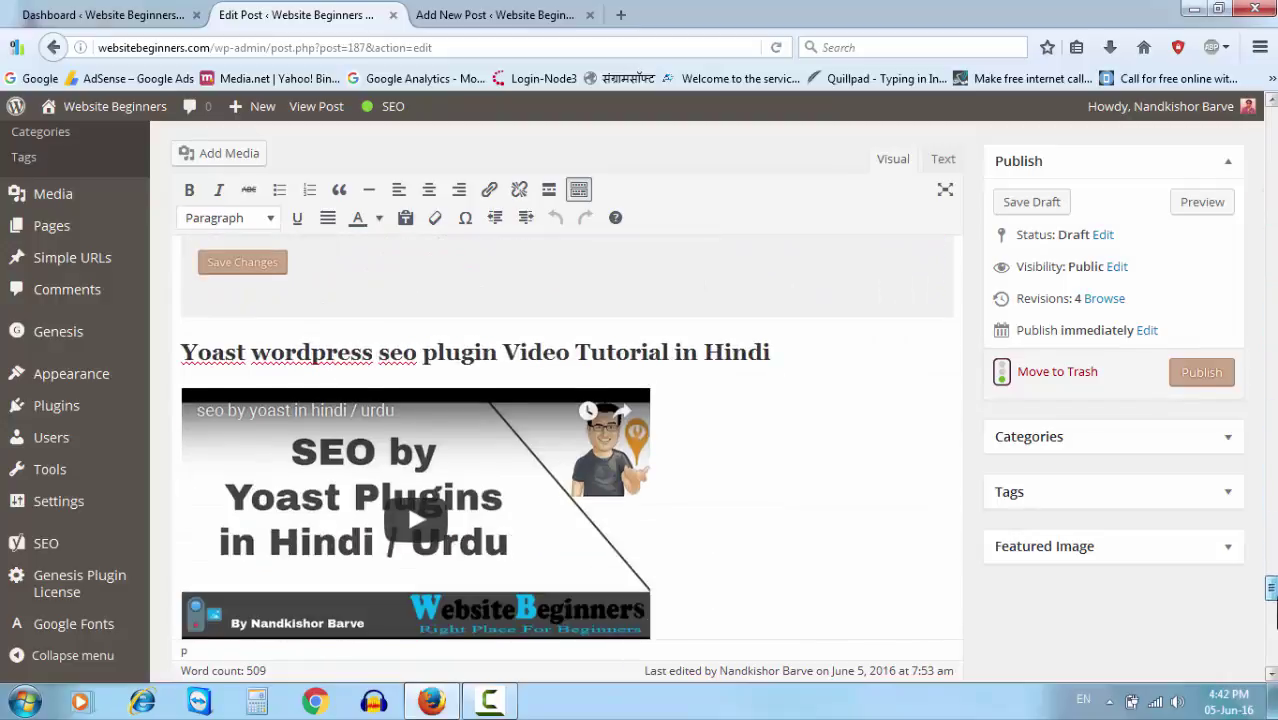
pyautogui.scroll(-3, 498, 440)
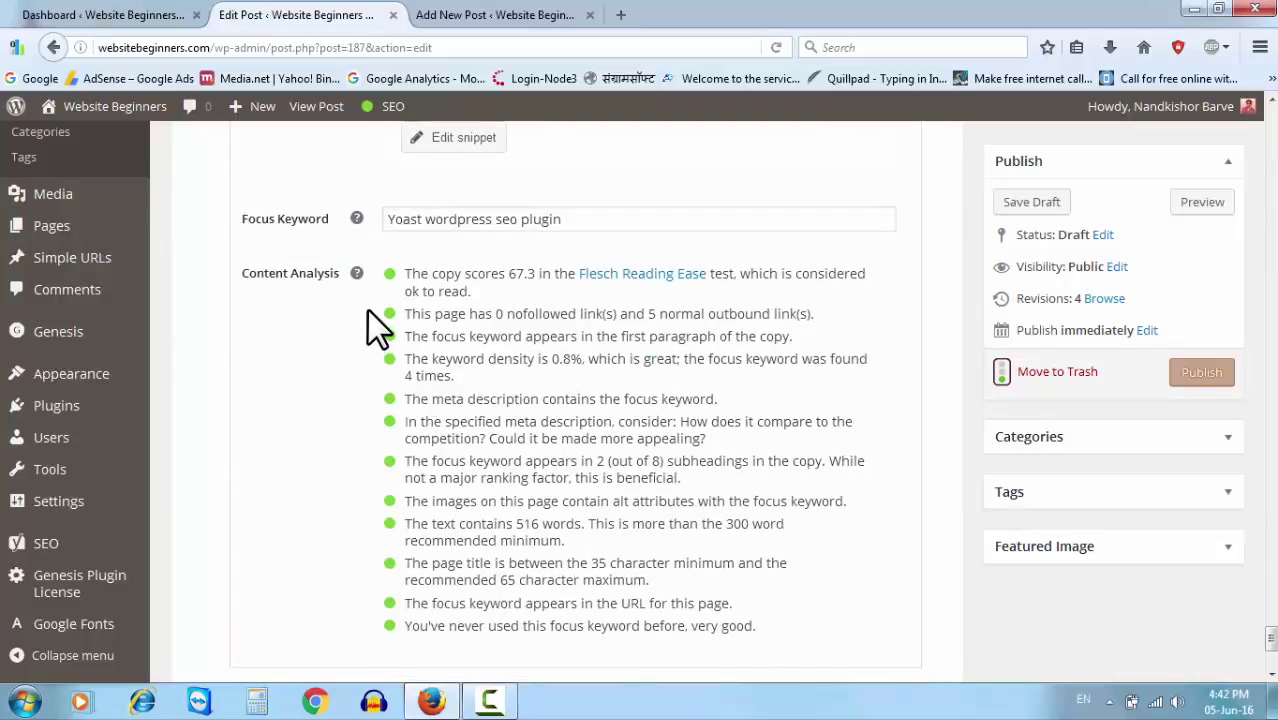
pyautogui.moveTo(372, 305)
pyautogui.mouseDown()
pyautogui.moveTo(489, 325)
pyautogui.moveTo(822, 328)
pyautogui.mouseUp()
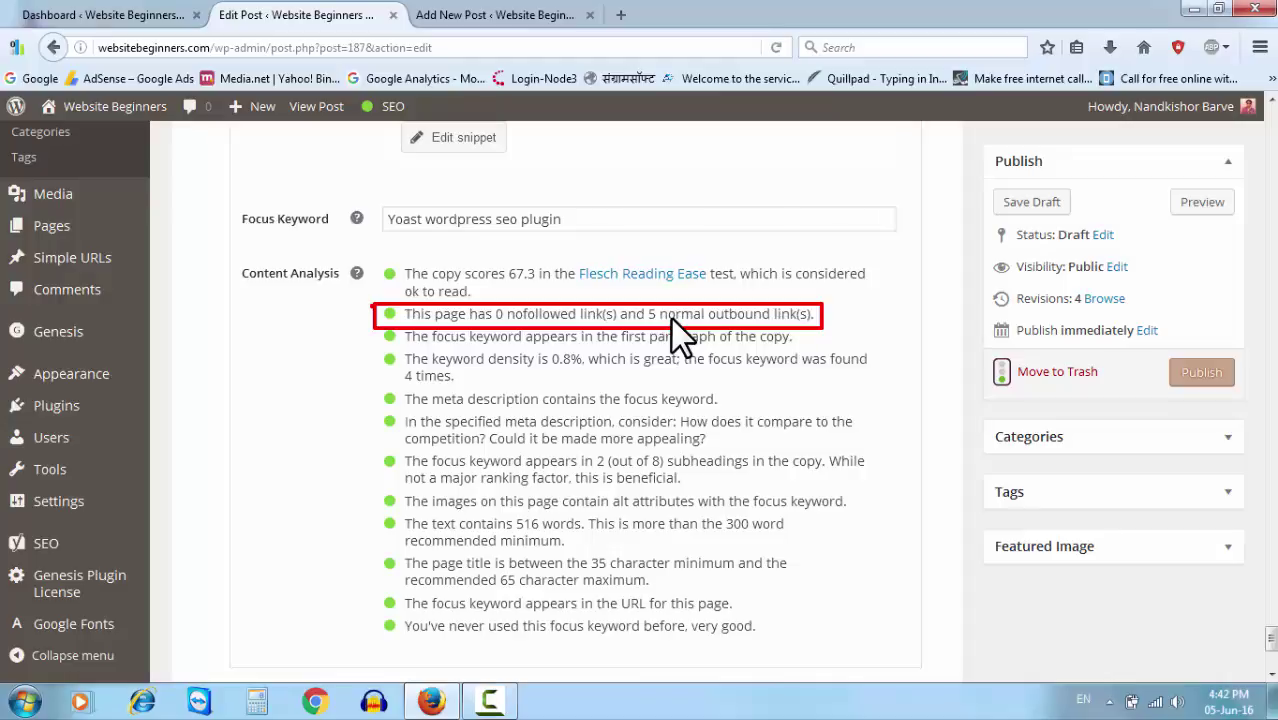
pyautogui.press('Escape')
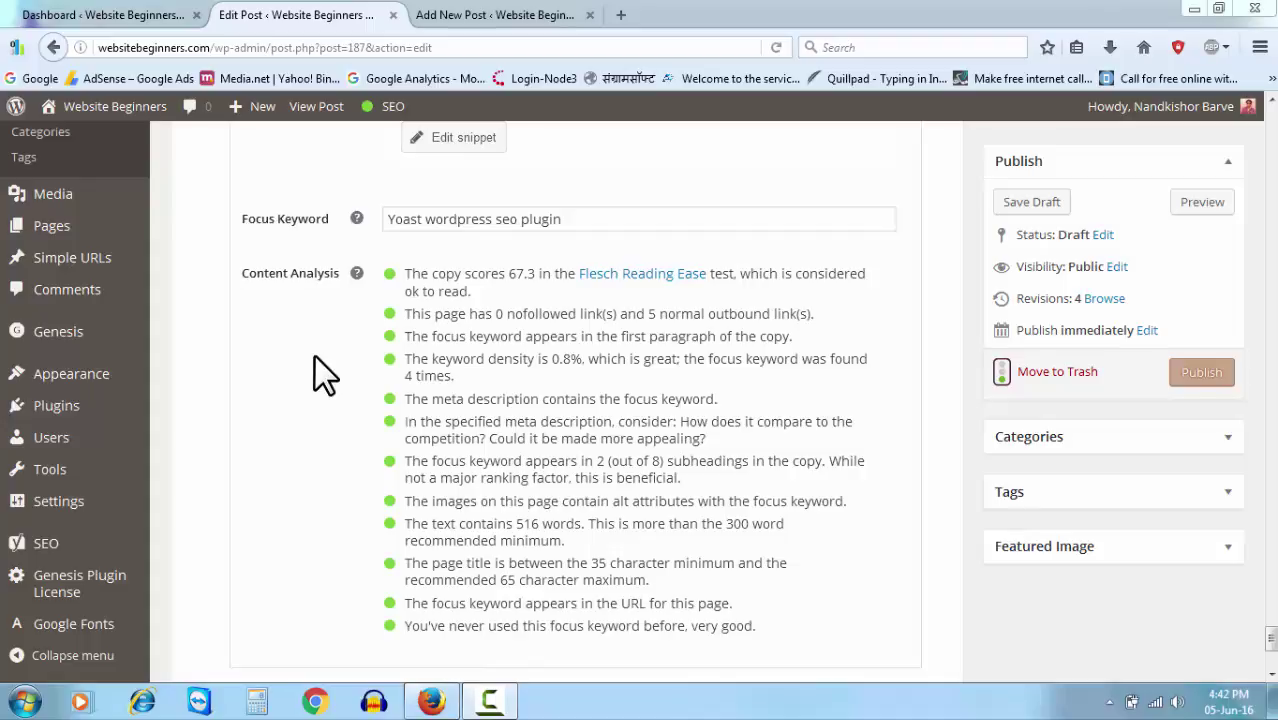
# - Look for links in the draft's content, including the "Read Also" list, and check the target of the "google site submit" link
pyautogui.scroll(10, 317, 353)
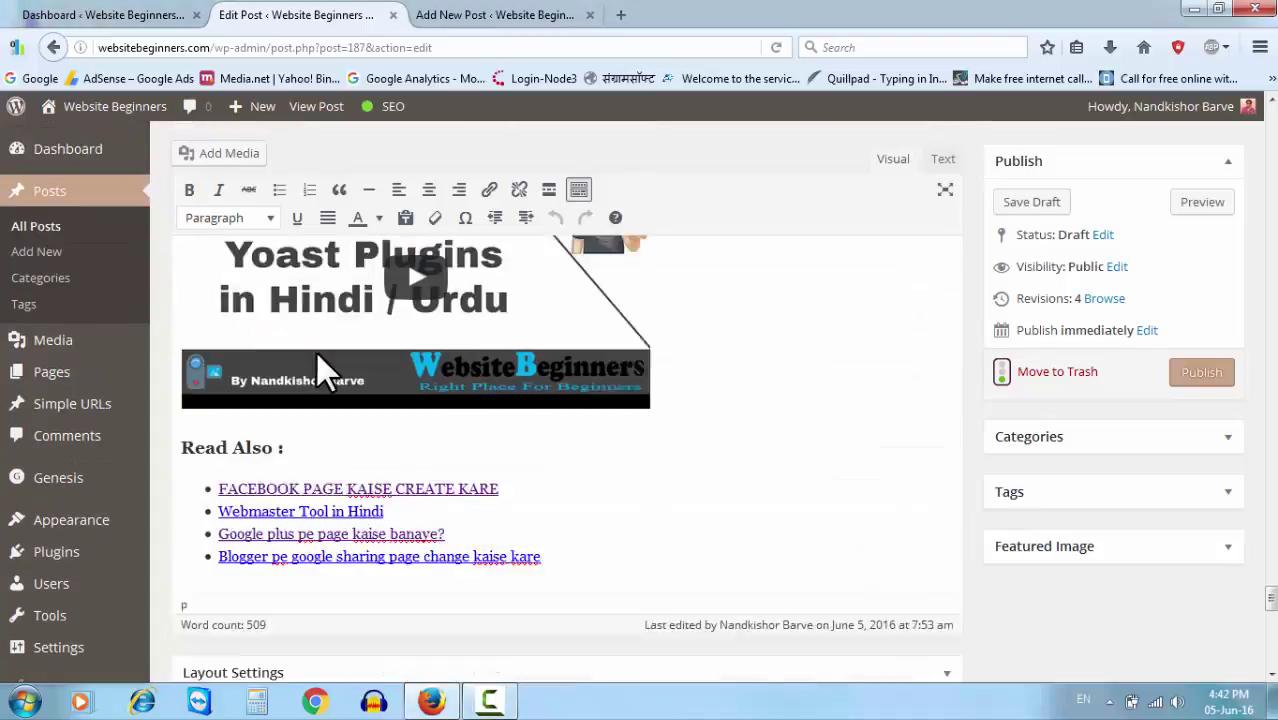
pyautogui.scroll(-3, 317, 353)
pyautogui.scroll(15, 336, 382)
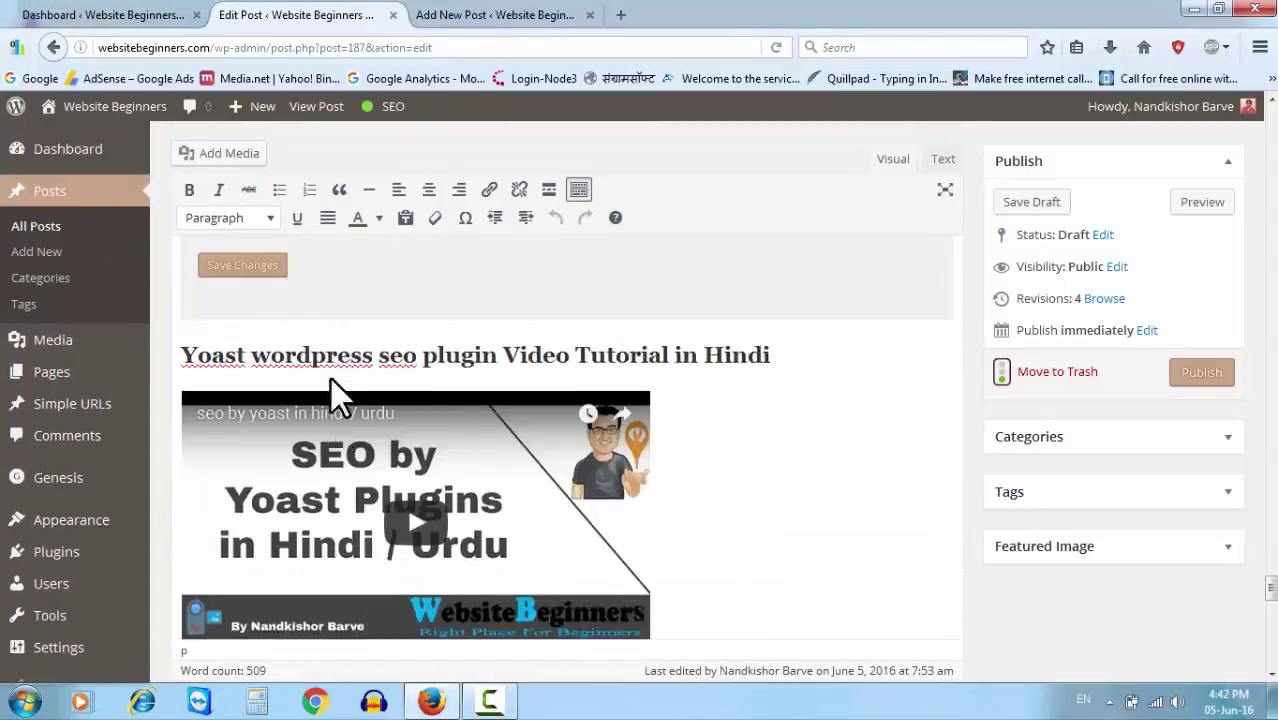
pyautogui.scroll(-15, 330, 380)
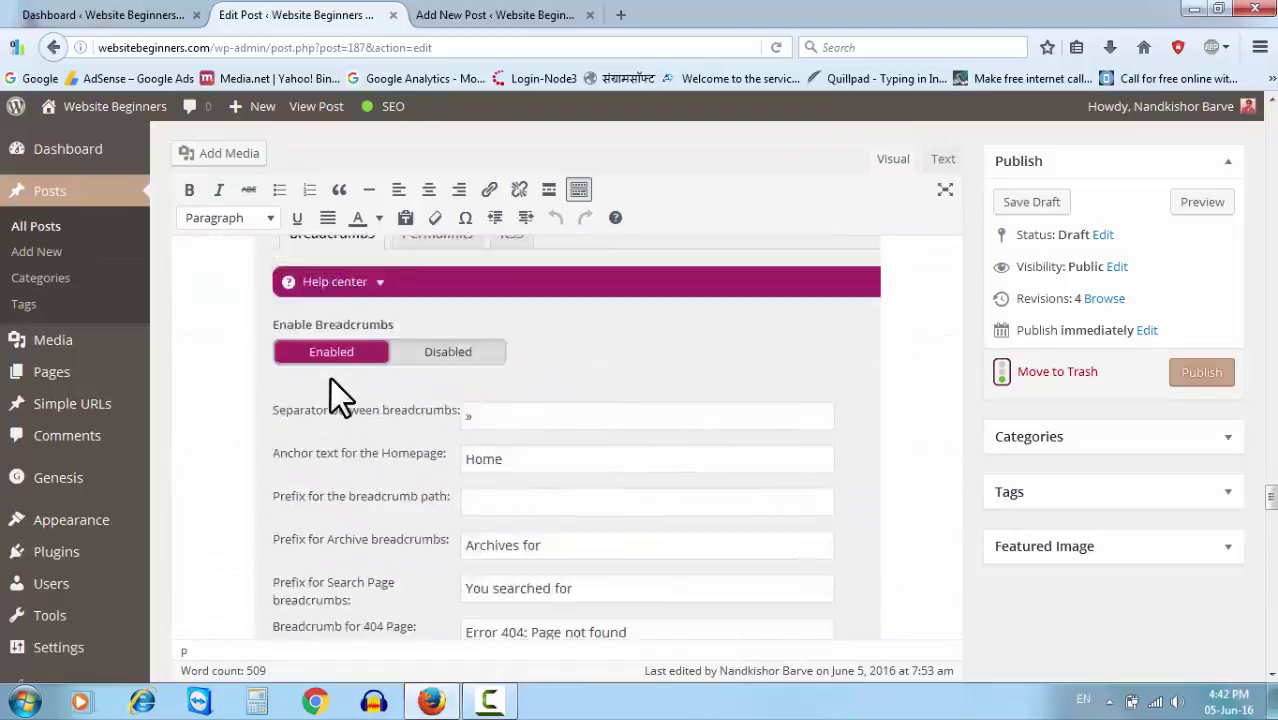
pyautogui.scroll(-15, 330, 378)
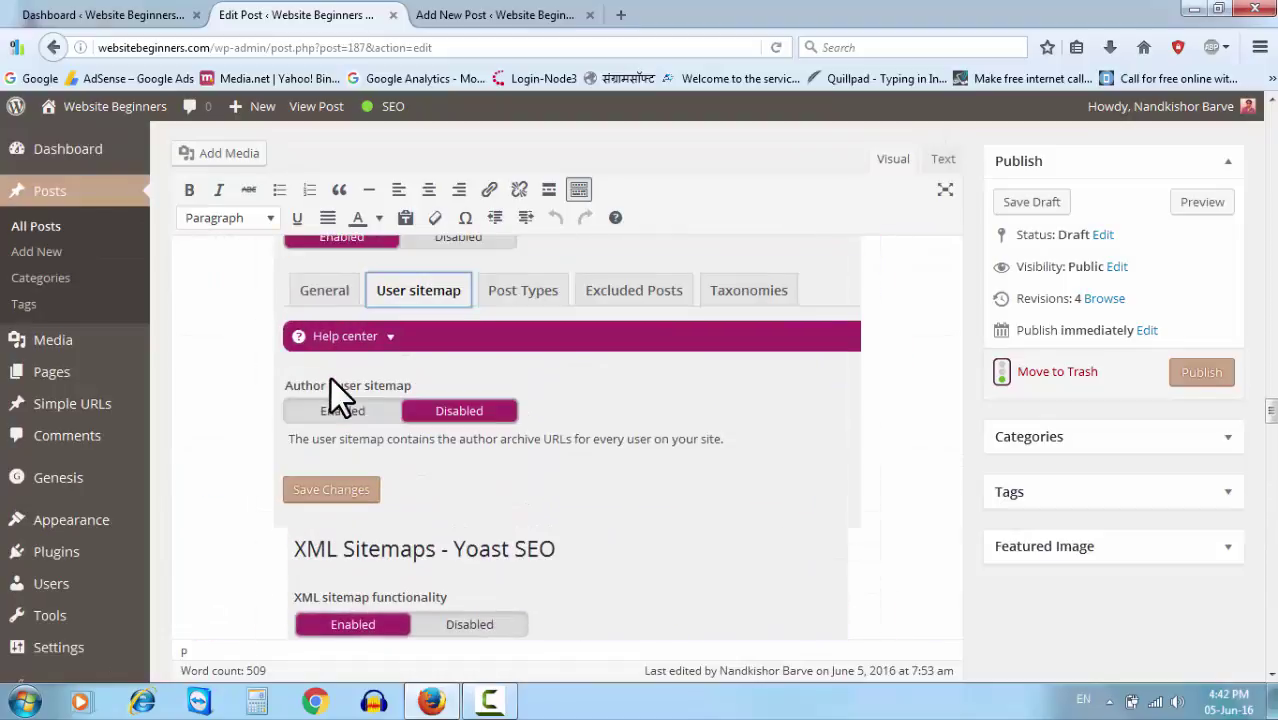
pyautogui.scroll(15, 330, 378)
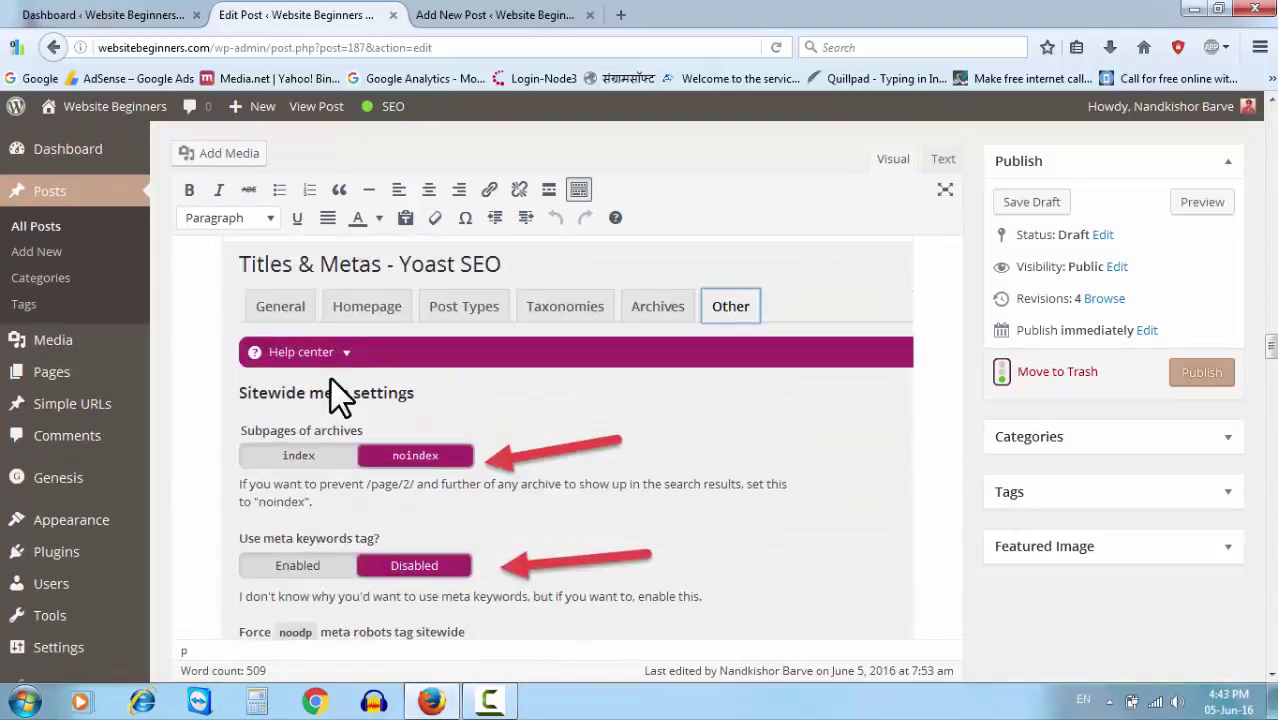
pyautogui.scroll(10, 333, 382)
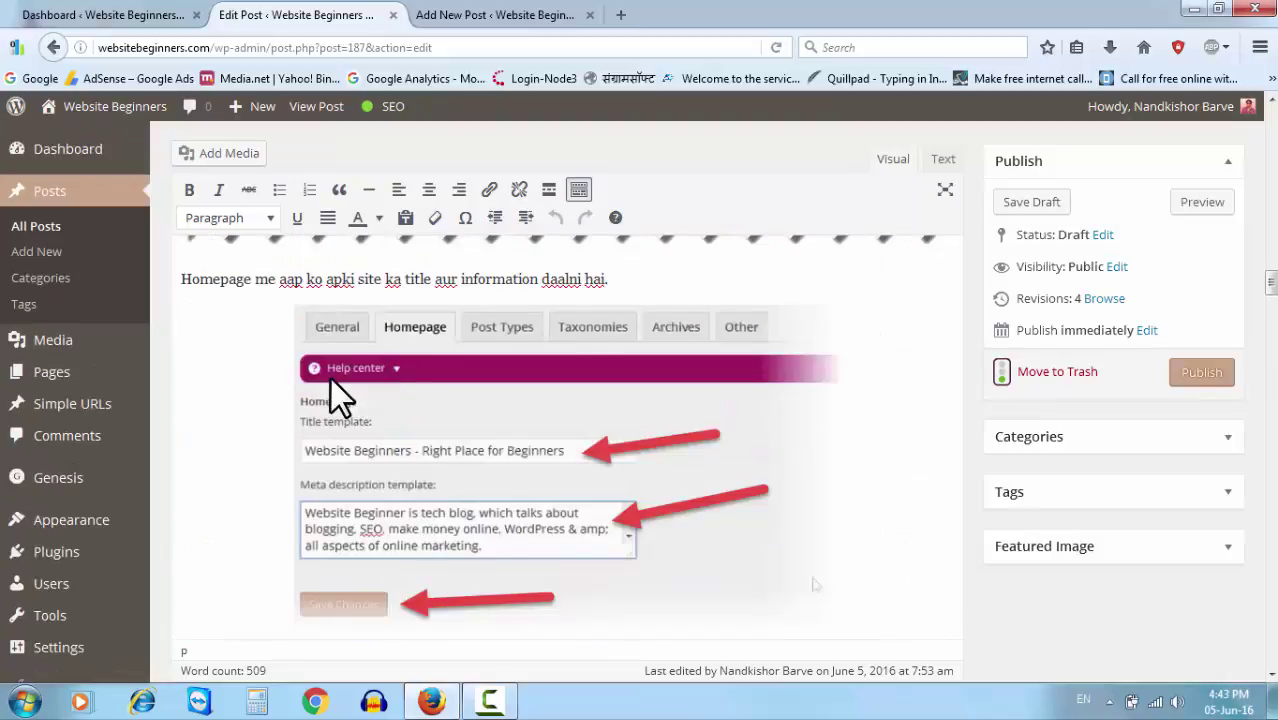
pyautogui.scroll(5, 331, 379)
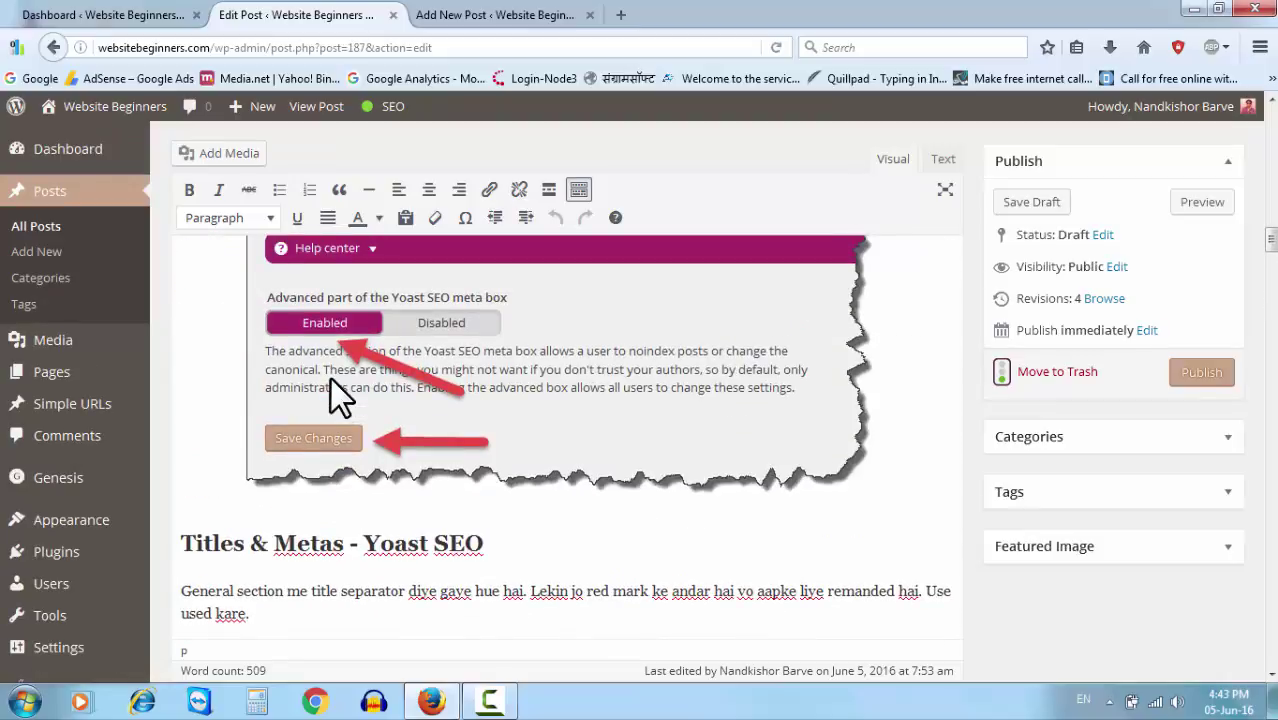
pyautogui.scroll(5, 330, 378)
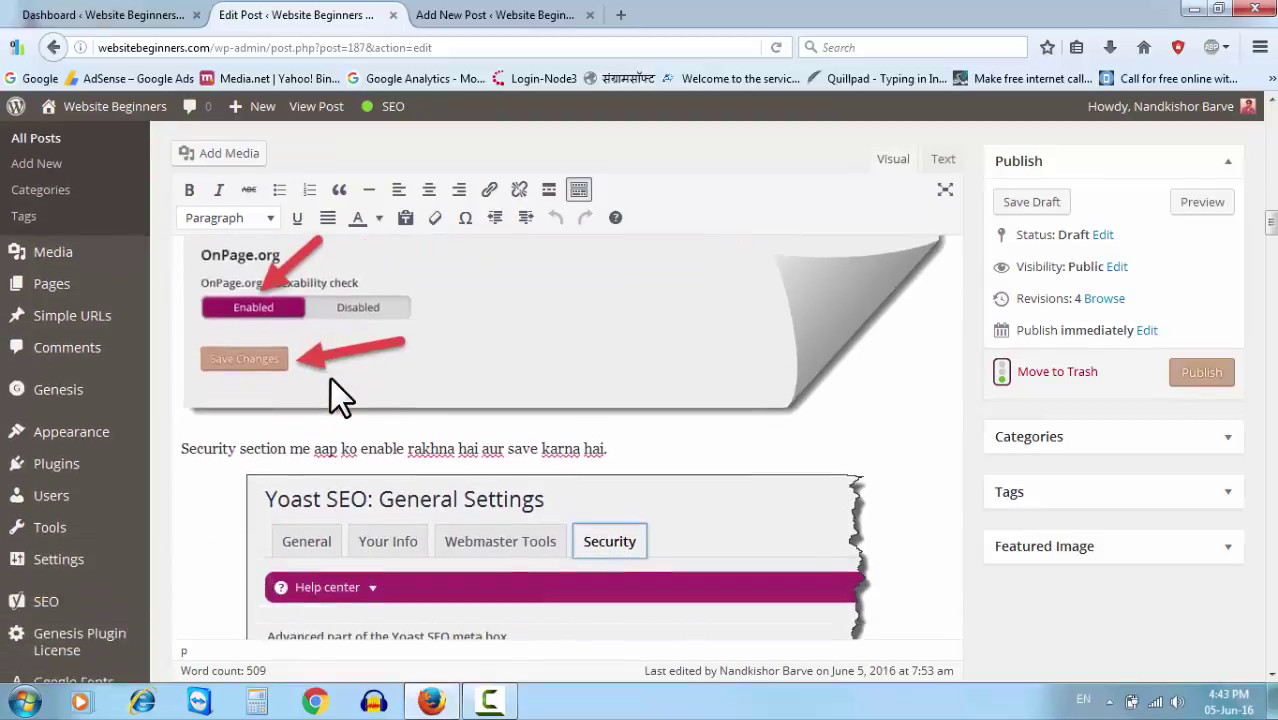
pyautogui.scroll(5, 330, 378)
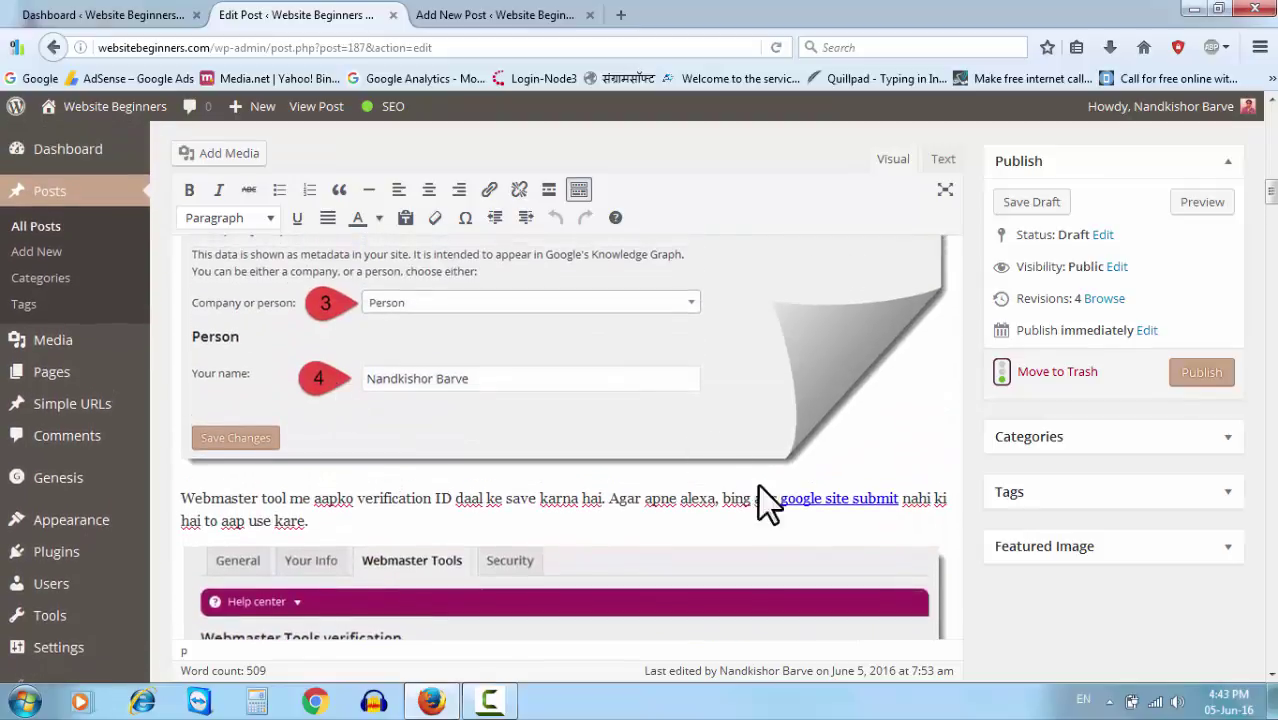
pyautogui.click(821, 502)
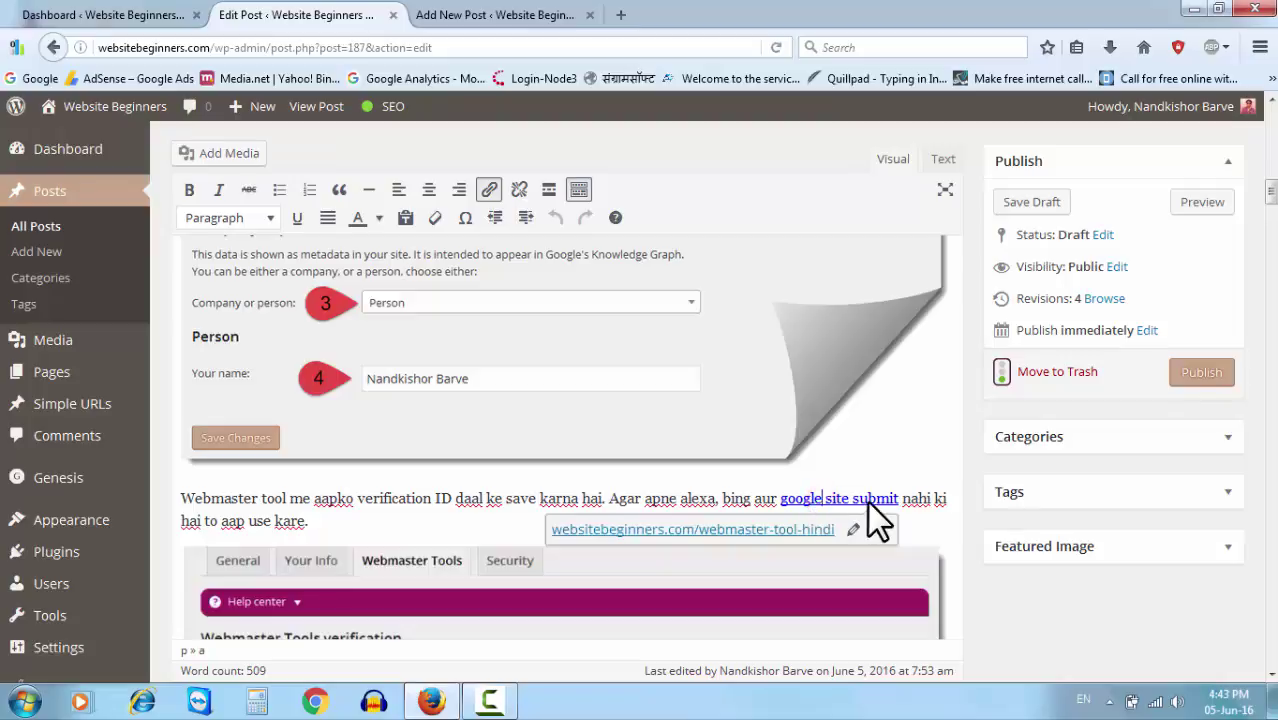
pyautogui.click(452, 502)
# - Examine the content analysis entry on the focus keyword's use in the first paragraph
pyautogui.moveTo(1266, 207); pyautogui.dragTo(1270, 640)
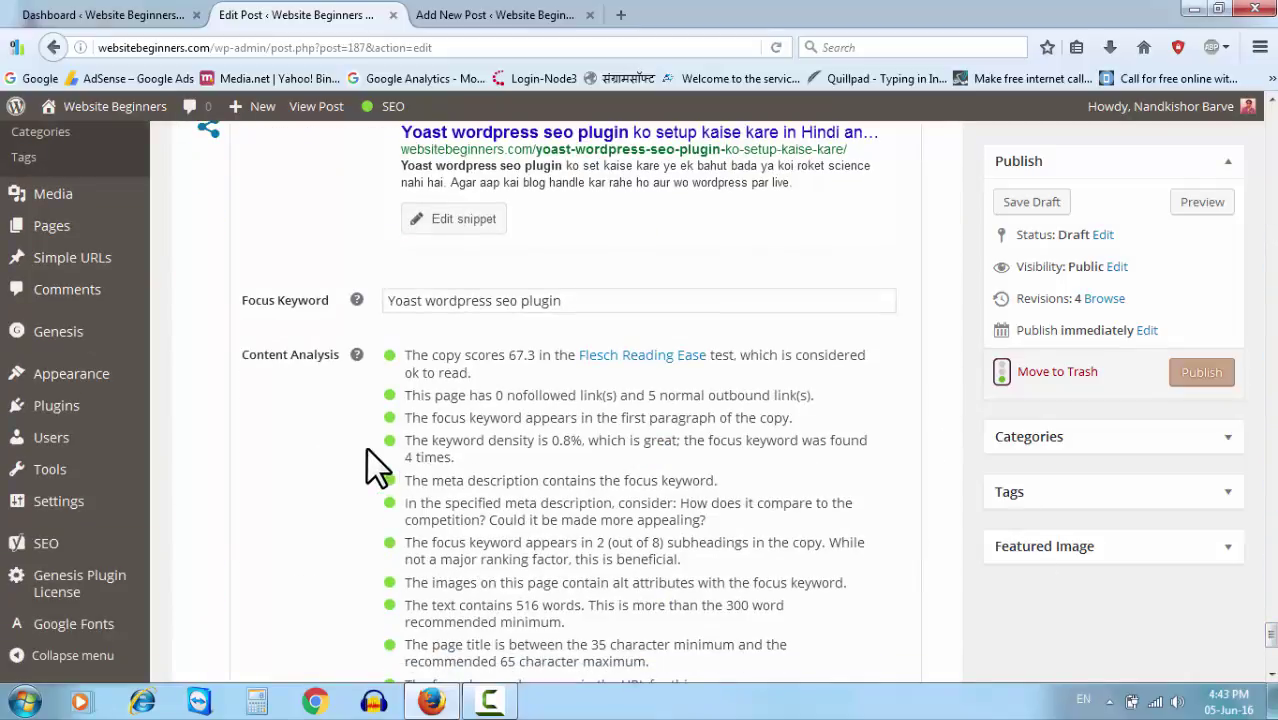
pyautogui.scroll(-2, 368, 455)
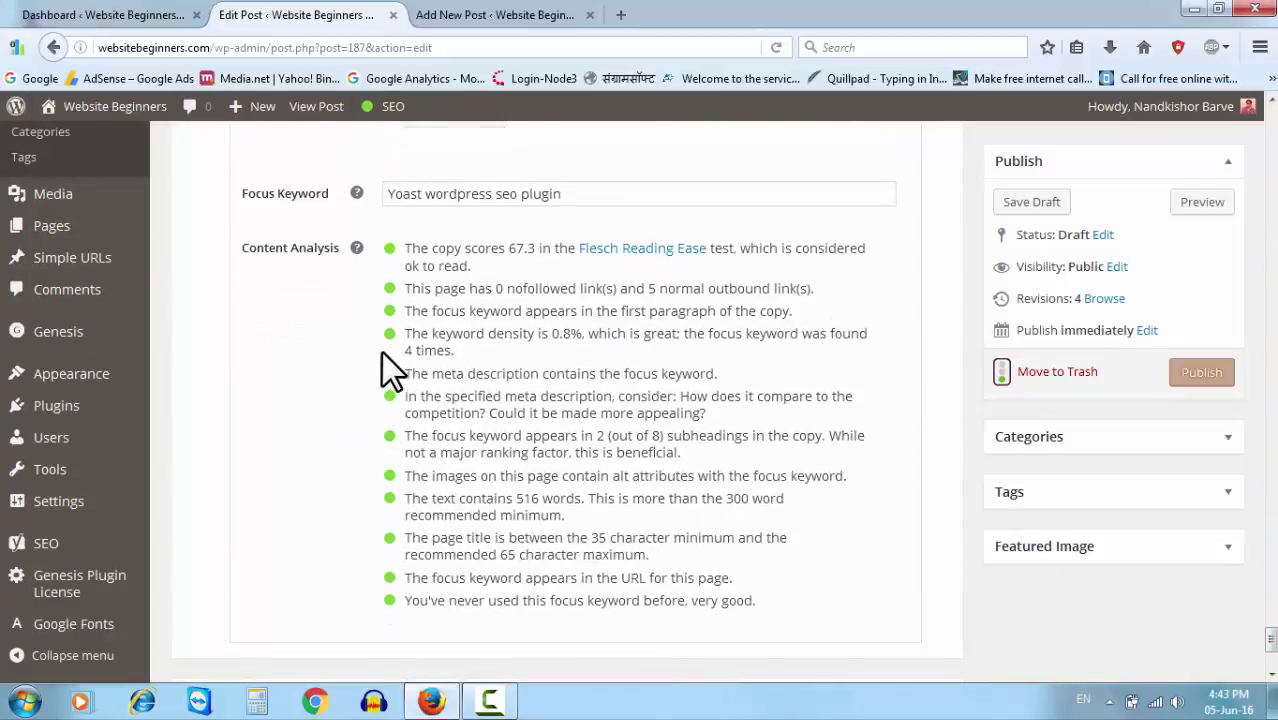
pyautogui.moveTo(381, 301)
pyautogui.mouseDown()
pyautogui.moveTo(623, 324)
pyautogui.moveTo(798, 321)
pyautogui.mouseUp()
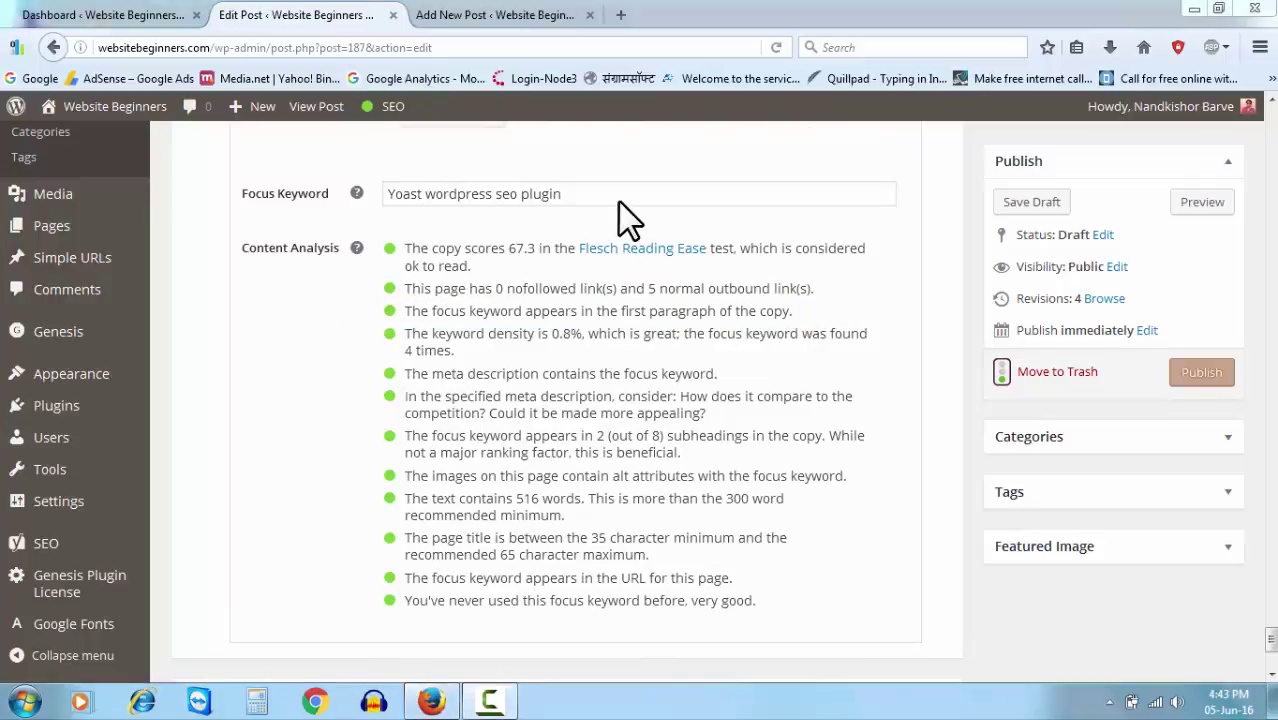
# - Select the focus keyword "Yoast wordpress seo plugin" in its field, and return to the draft's opening paragraph to compare
pyautogui.moveTo(585, 200); pyautogui.dragTo(372, 194)
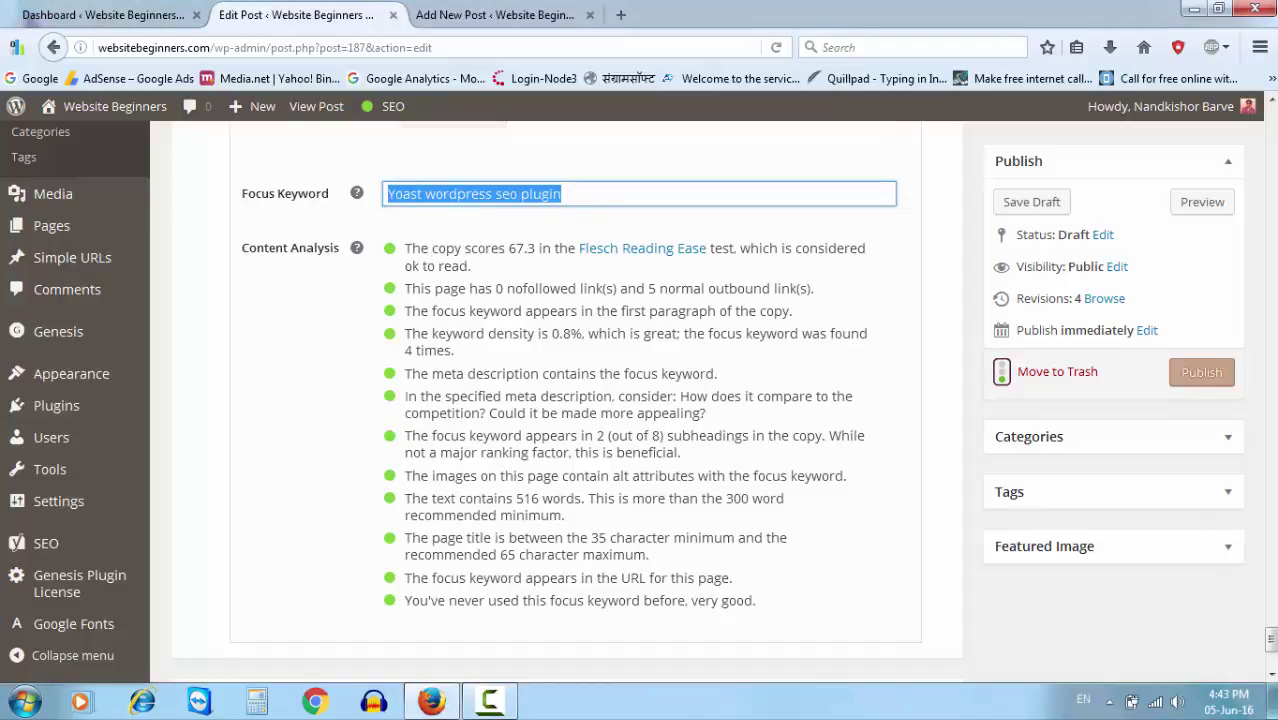
pyautogui.moveTo(1270, 640); pyautogui.dragTo(1274, 478)
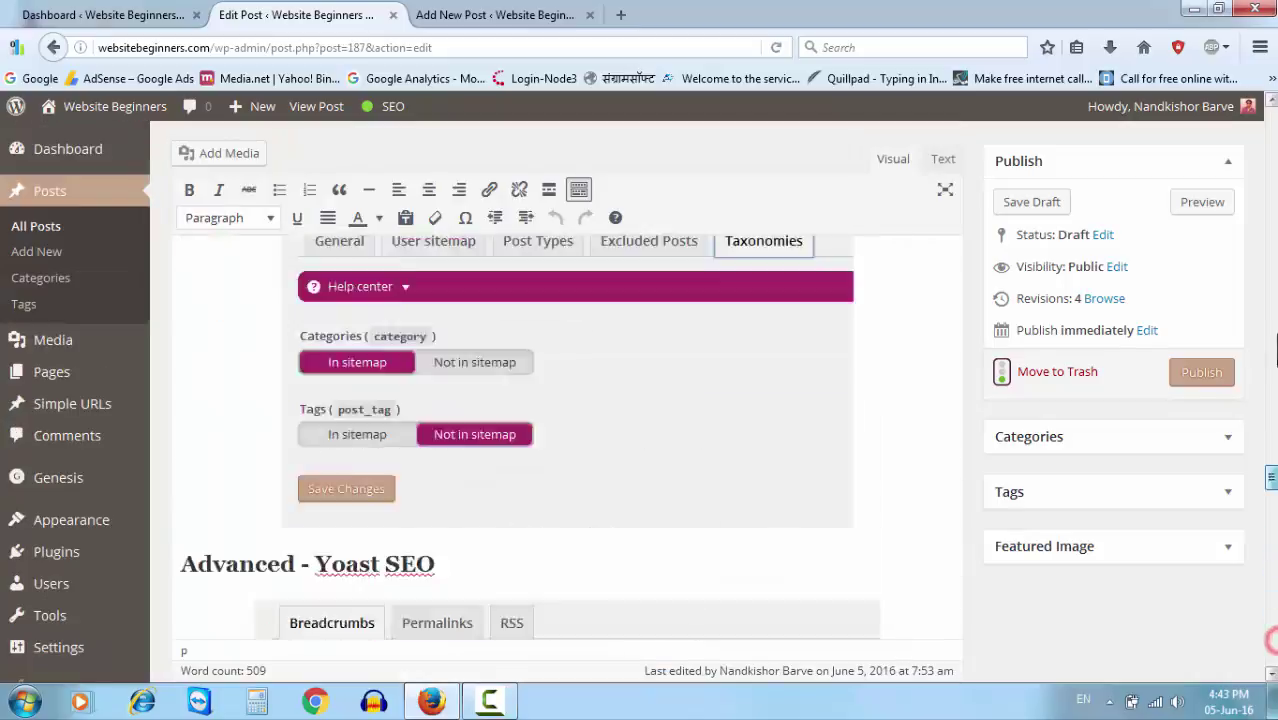
pyautogui.moveTo(1276, 352); pyautogui.dragTo(1272, 150)
pyautogui.scroll(-6, 578, 424)
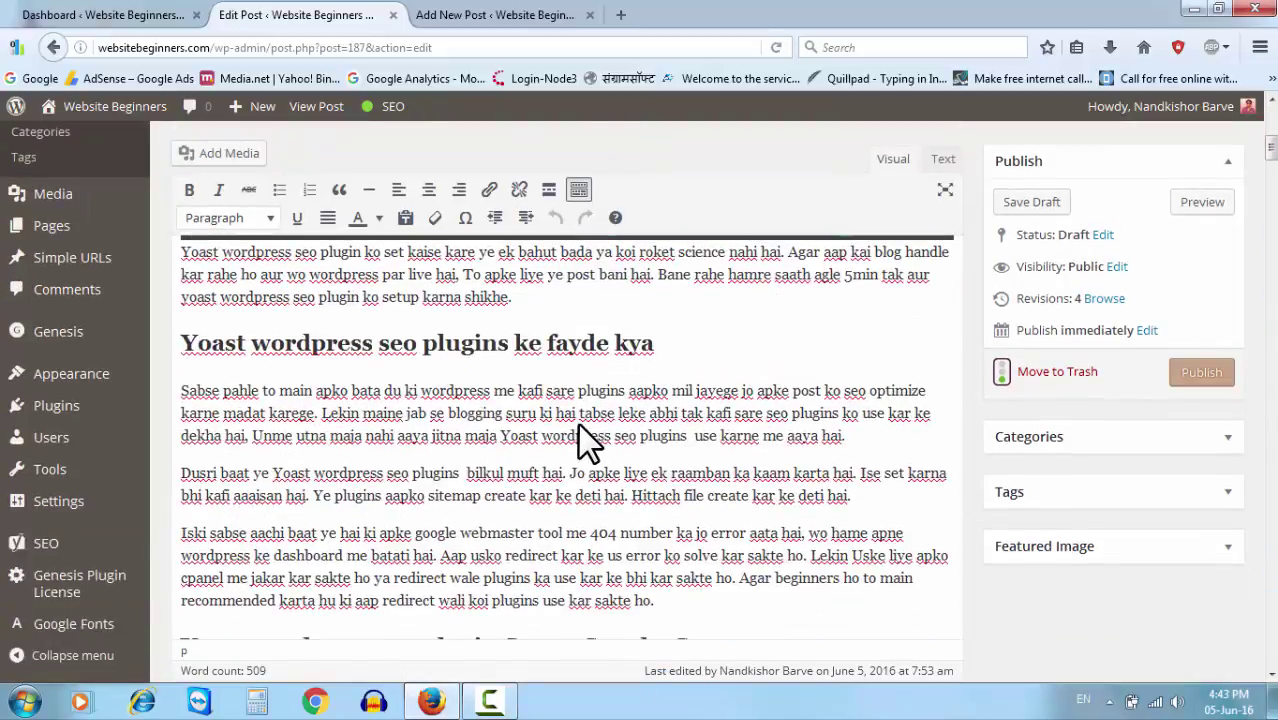
# - Select the focus keyword phrase at the start of the draft's opening paragraph and check its position below the header image
pyautogui.scroll(2, 579, 423)
pyautogui.click(184, 359)
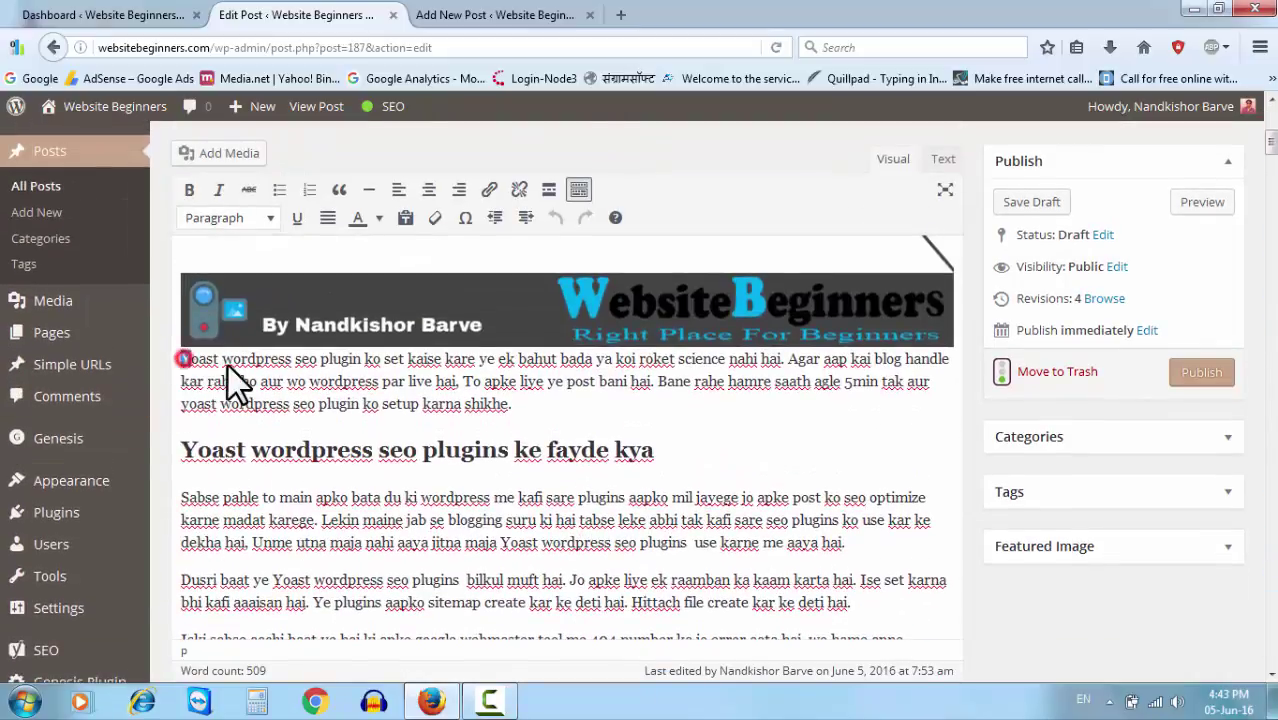
pyautogui.moveTo(228, 365); pyautogui.dragTo(321, 364)
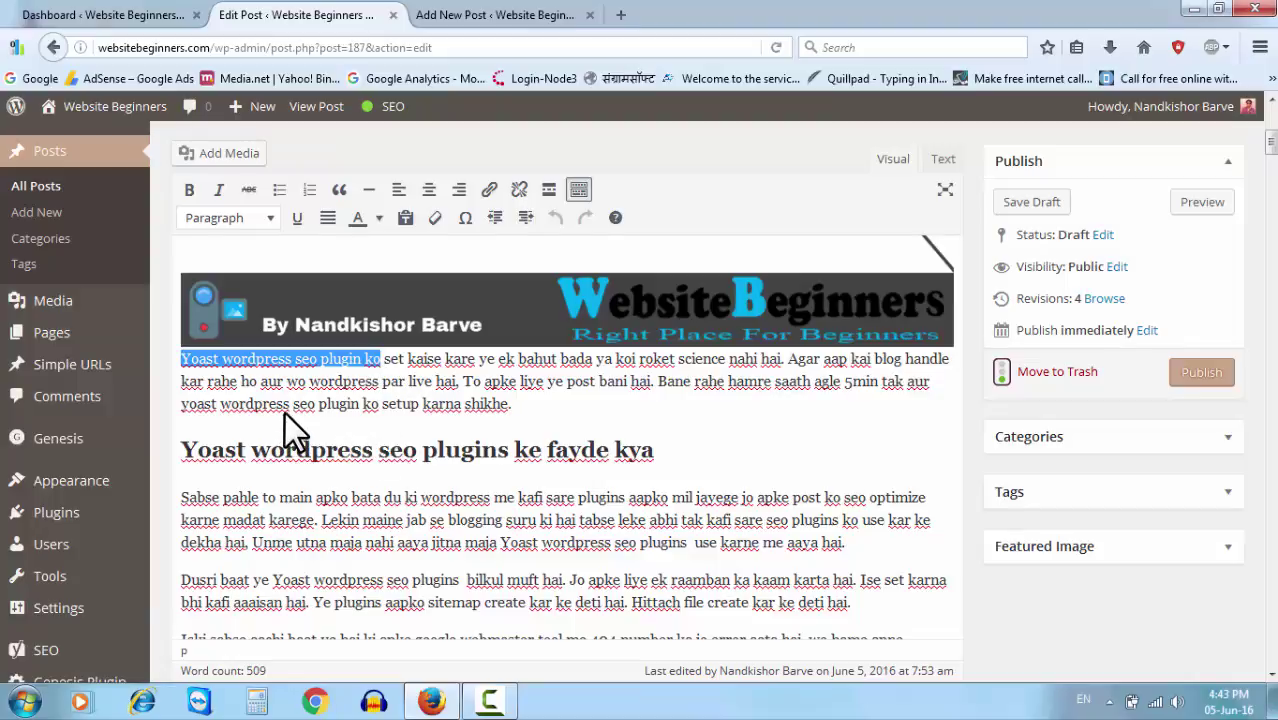
pyautogui.scroll(6, 285, 413)
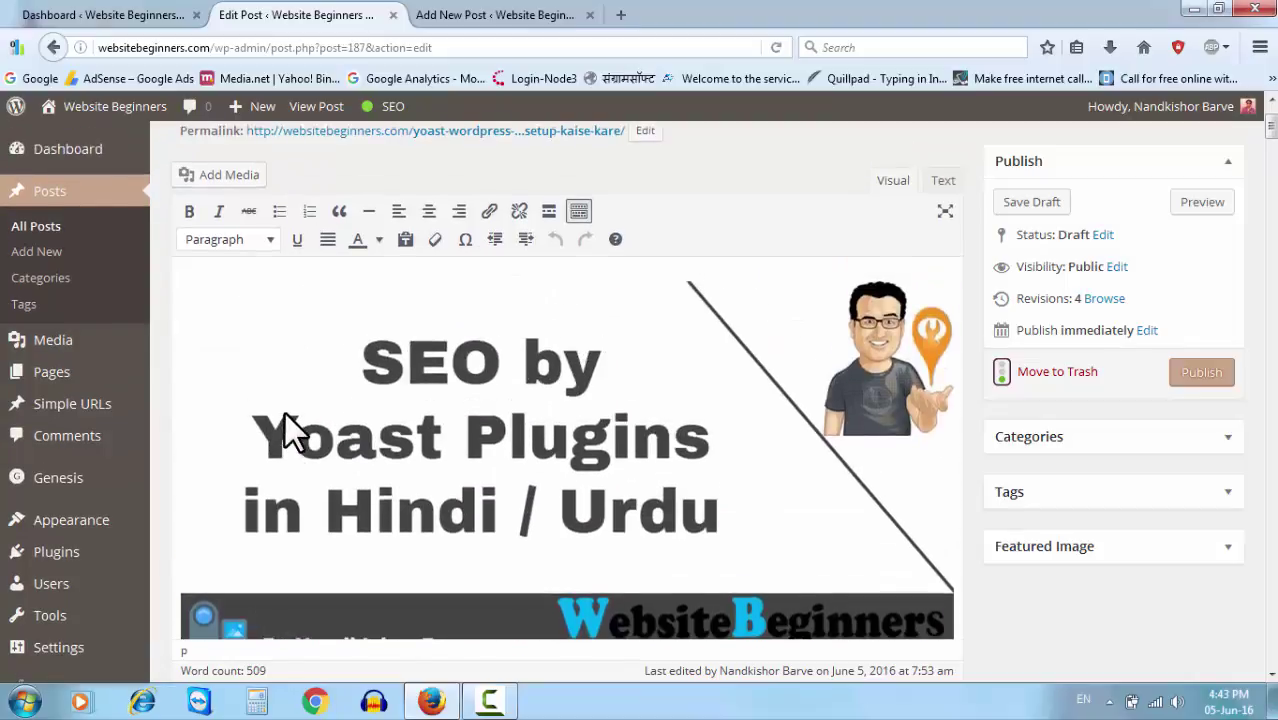
pyautogui.scroll(-3, 290, 425)
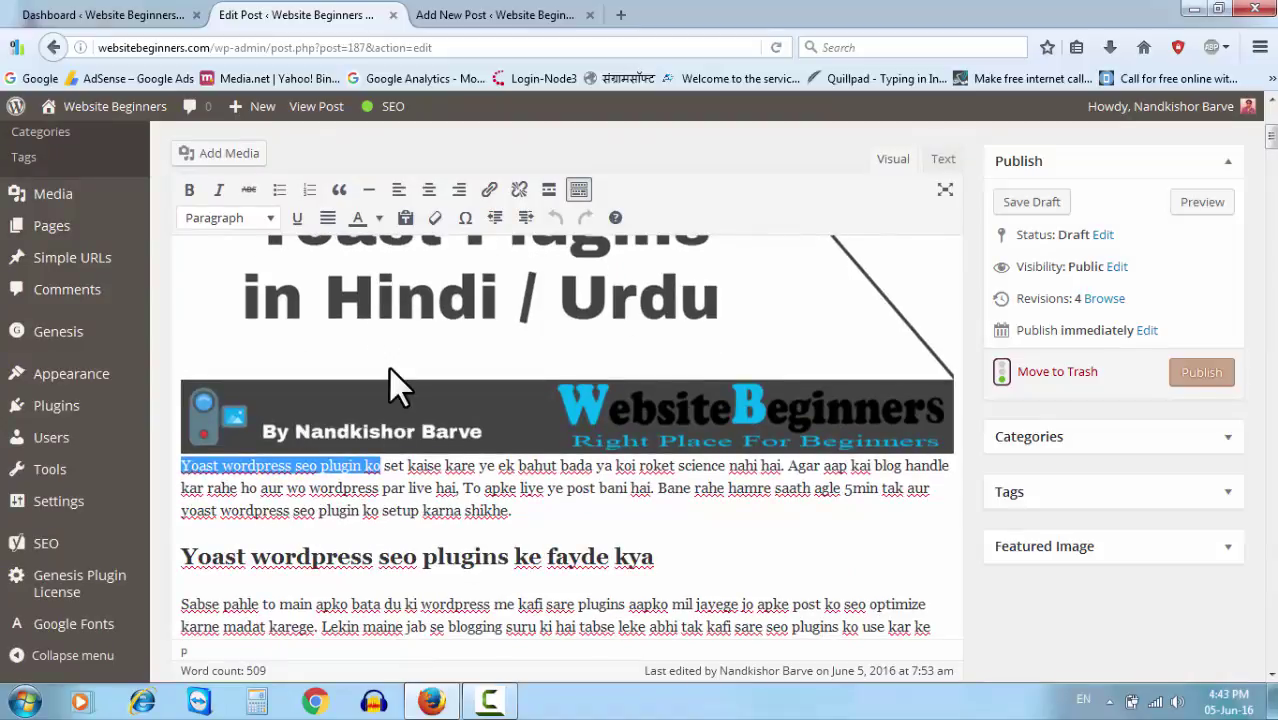
# - Try a line break between the image tag and the opening paragraph in the post's HTML source, and return to the visual editor
pyautogui.click(943, 159)
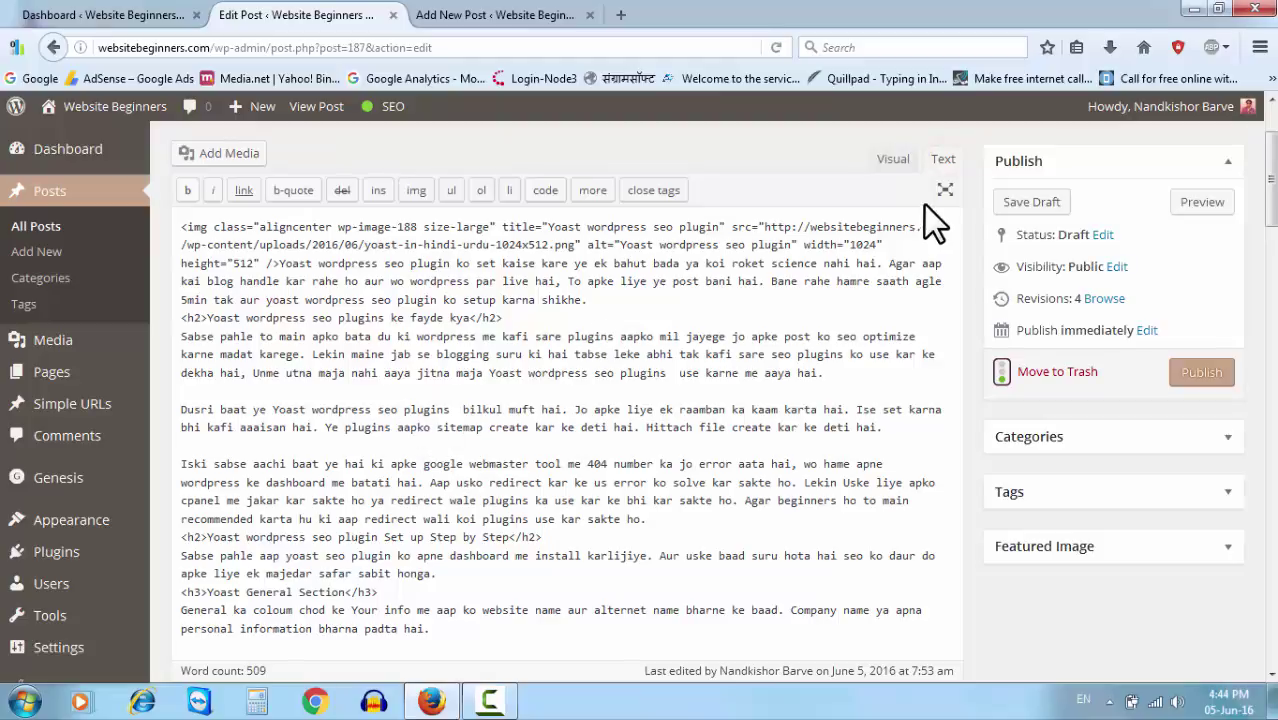
pyautogui.click(278, 269)
pyautogui.press('Return')
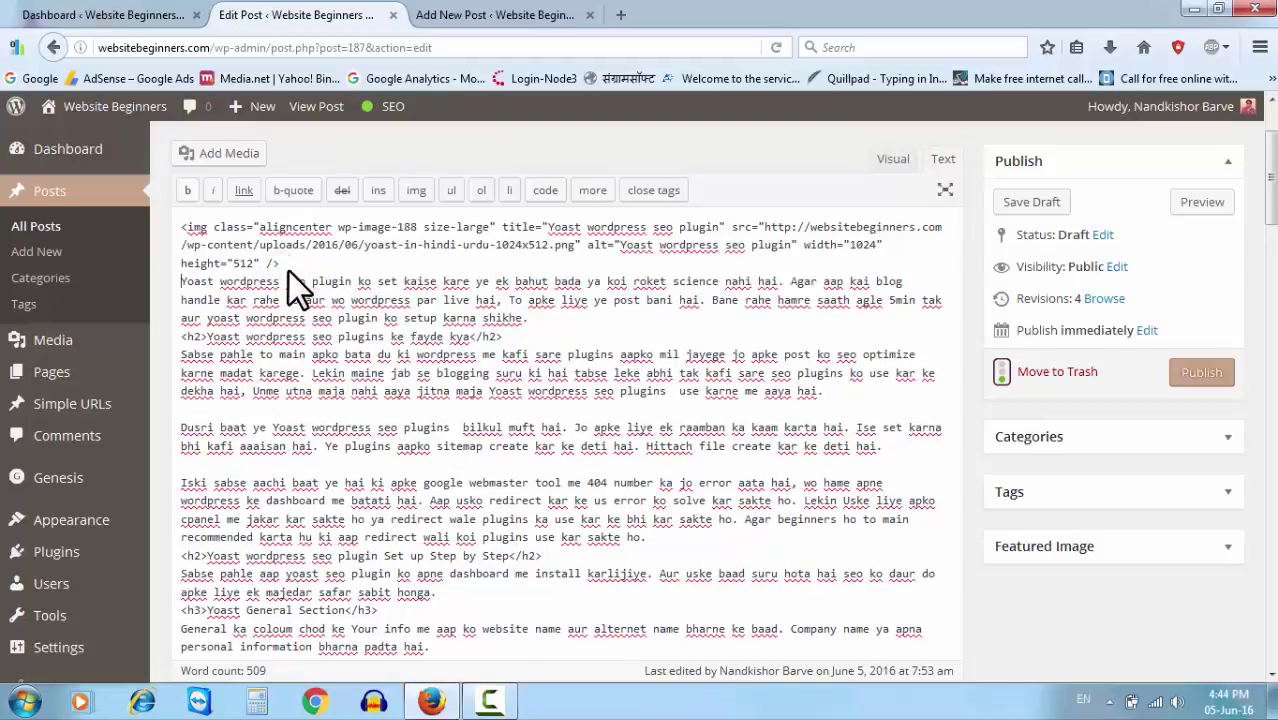
pyautogui.press('BackSpace')
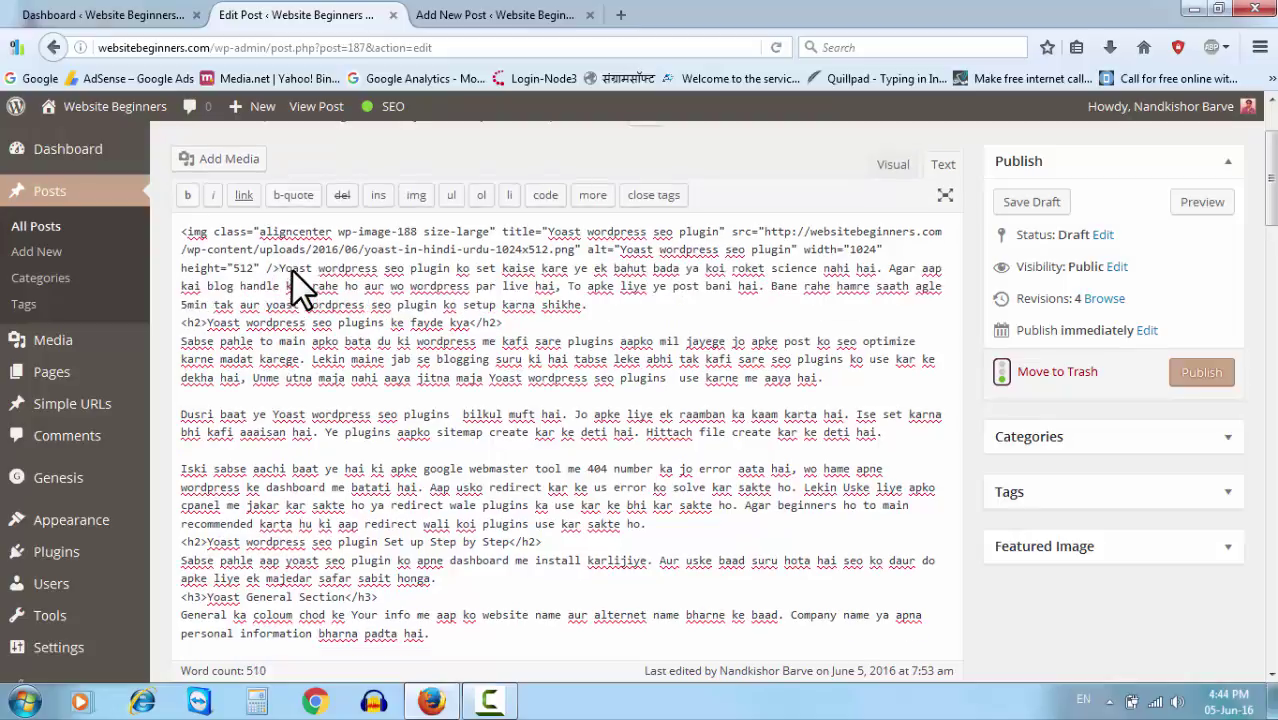
pyautogui.click(887, 171)
# - Examine the content analysis entries on keyword density and on the focus keyword in the meta description
pyautogui.scroll(-20, 1273, 150)
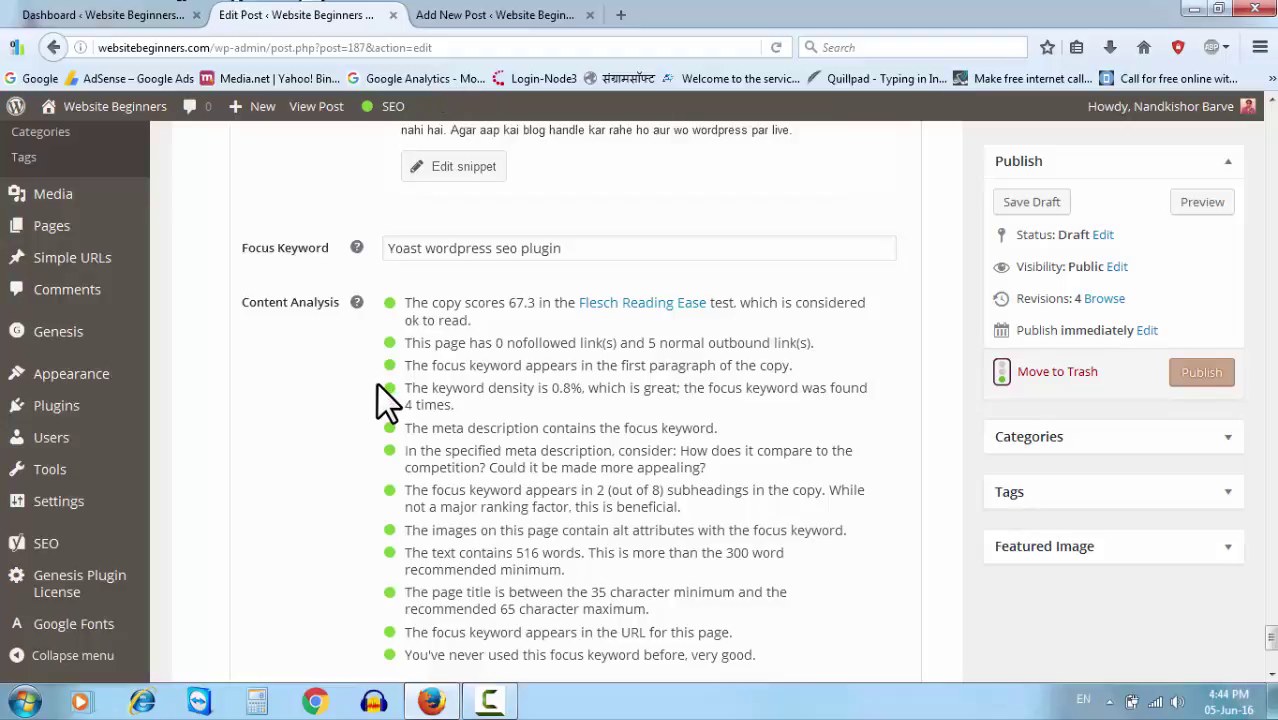
pyautogui.moveTo(376, 377)
pyautogui.mouseDown()
pyautogui.moveTo(386, 416)
pyautogui.moveTo(874, 417)
pyautogui.mouseUp()
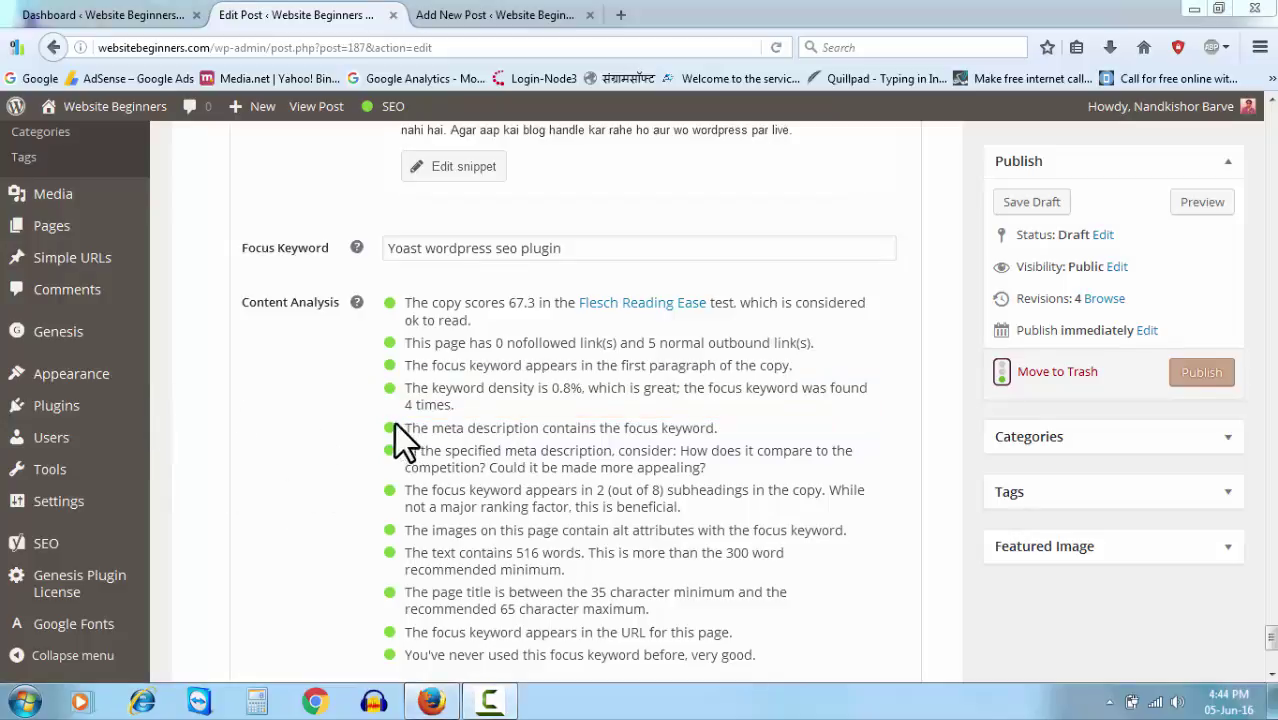
pyautogui.moveTo(371, 418)
pyautogui.mouseDown()
pyautogui.moveTo(383, 436)
pyautogui.moveTo(769, 446)
pyautogui.moveTo(754, 443)
pyautogui.mouseUp()
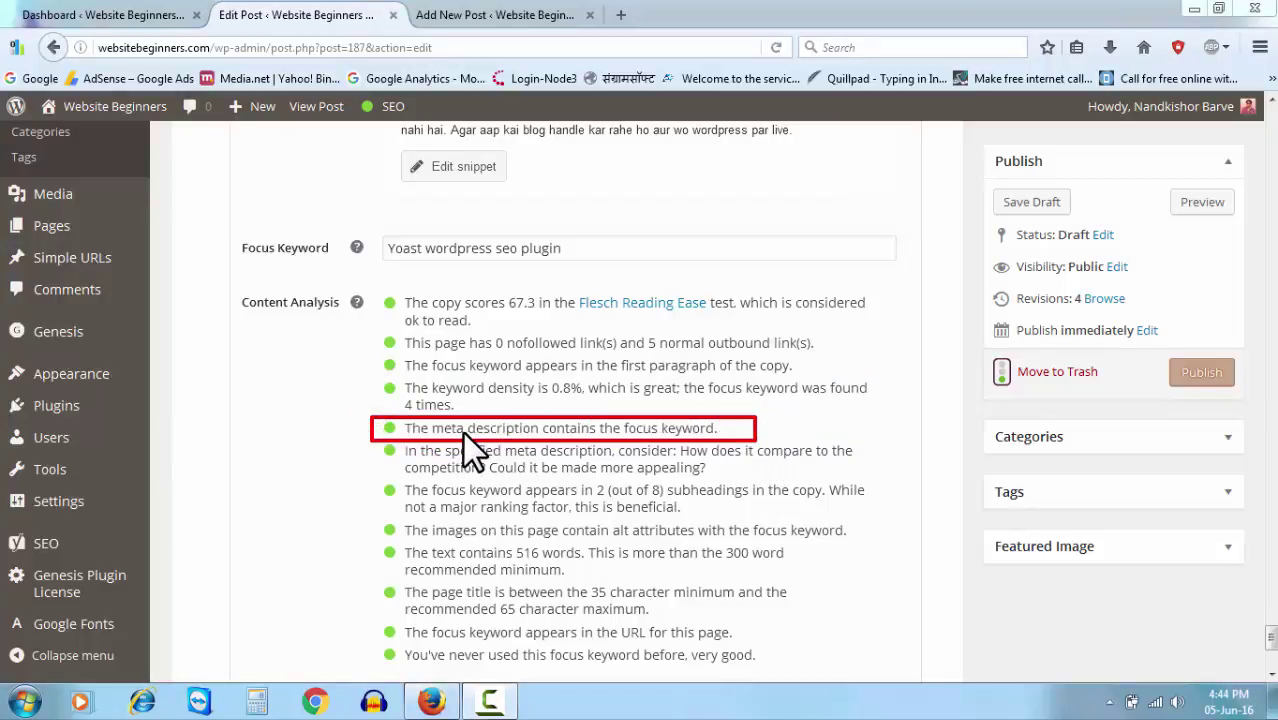
# - Open the snippet editor and select the focus keyword "Yoast wordpress seo plugin" at the start of the meta description
pyautogui.click(452, 179)
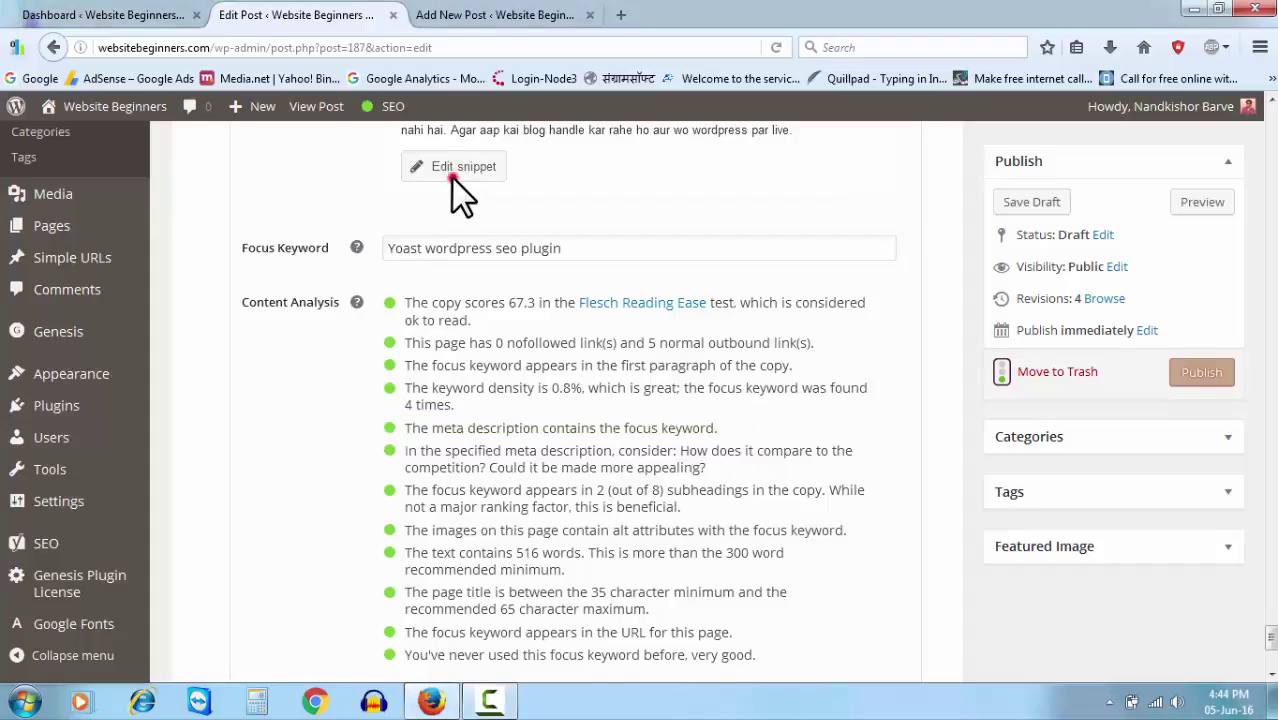
pyautogui.scroll(-3, 320, 297)
pyautogui.scroll(3, 462, 385)
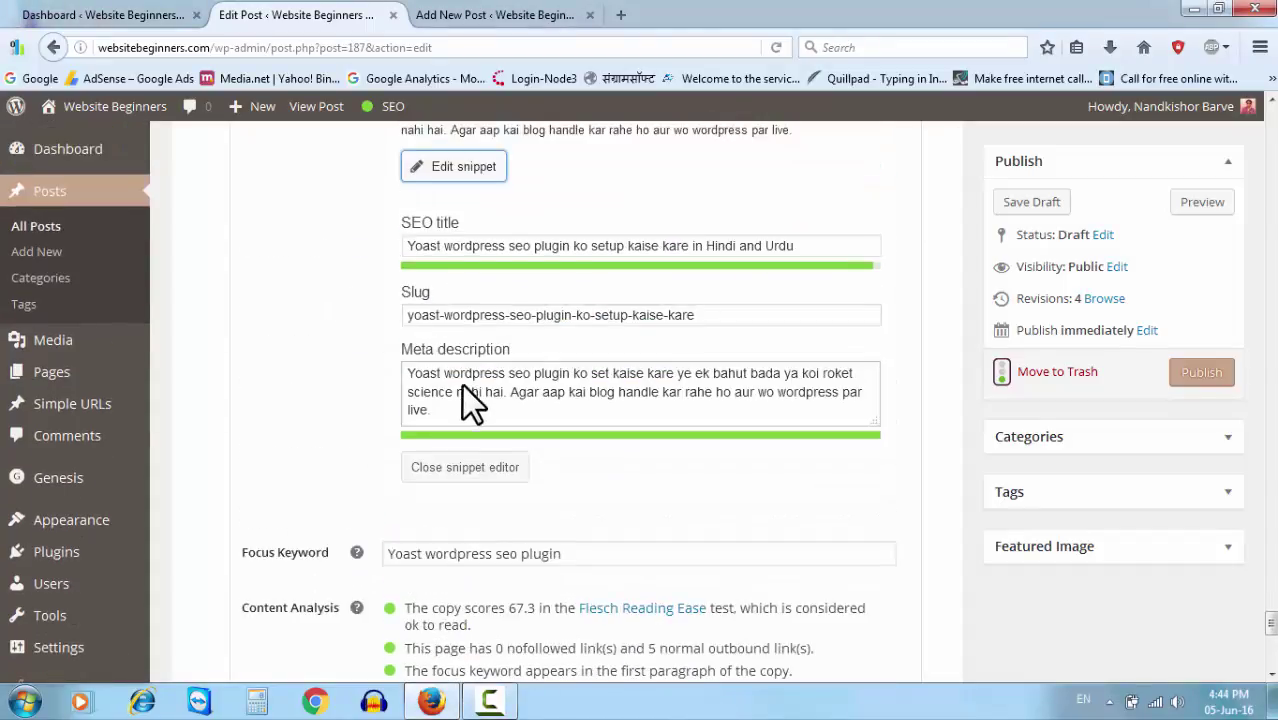
pyautogui.click(441, 413)
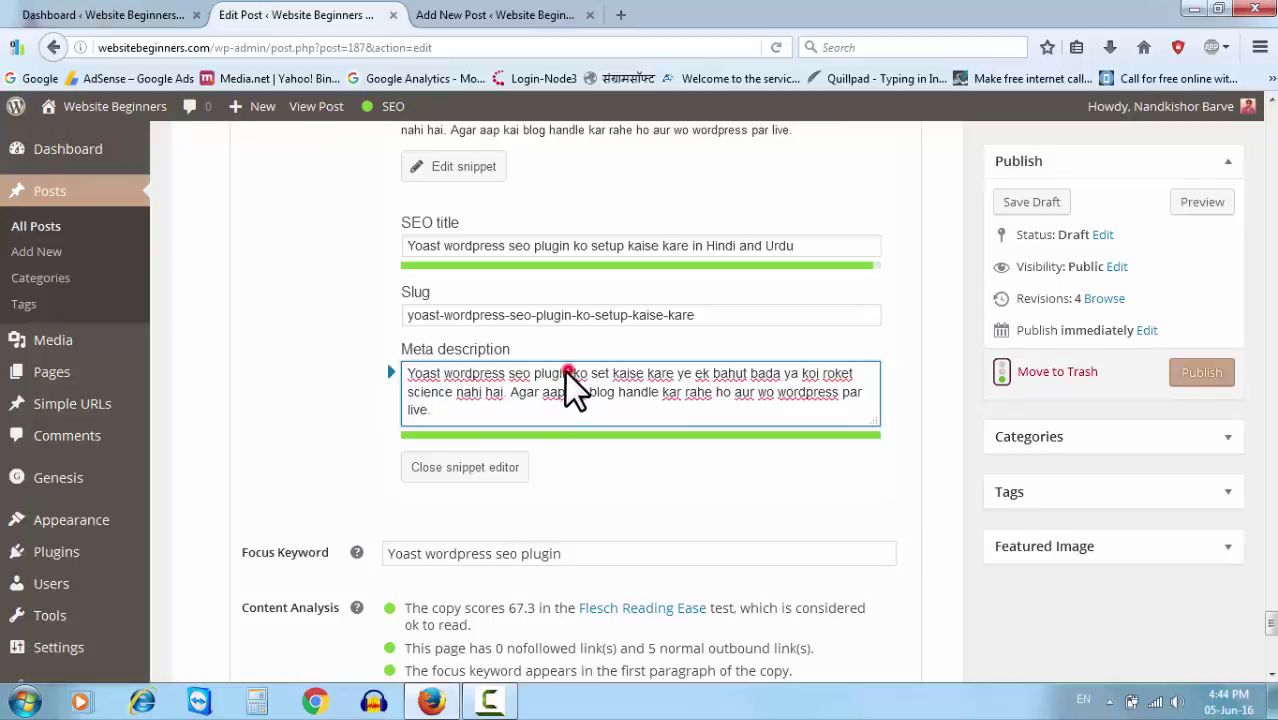
pyautogui.moveTo(566, 373); pyautogui.dragTo(408, 373)
# - Examine the content analysis entry on how the meta description compares to the competition
pyautogui.scroll(-5, 278, 404)
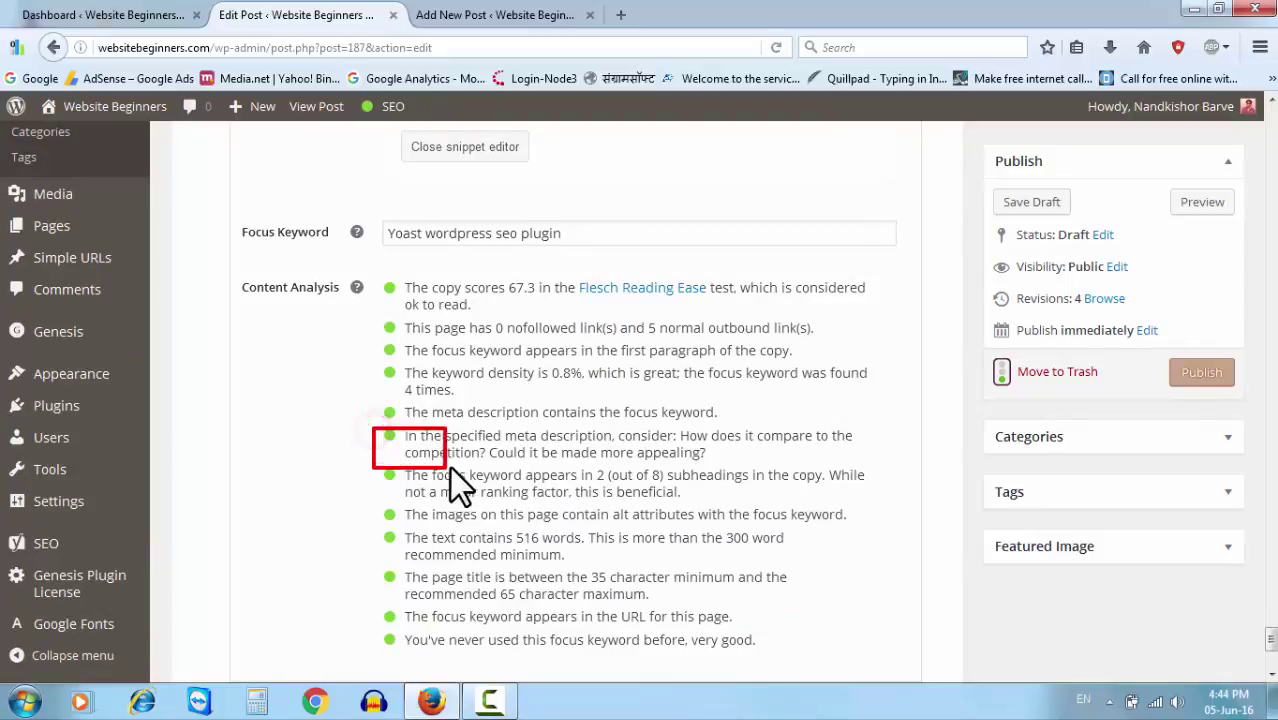
pyautogui.moveTo(450, 467); pyautogui.dragTo(863, 461)
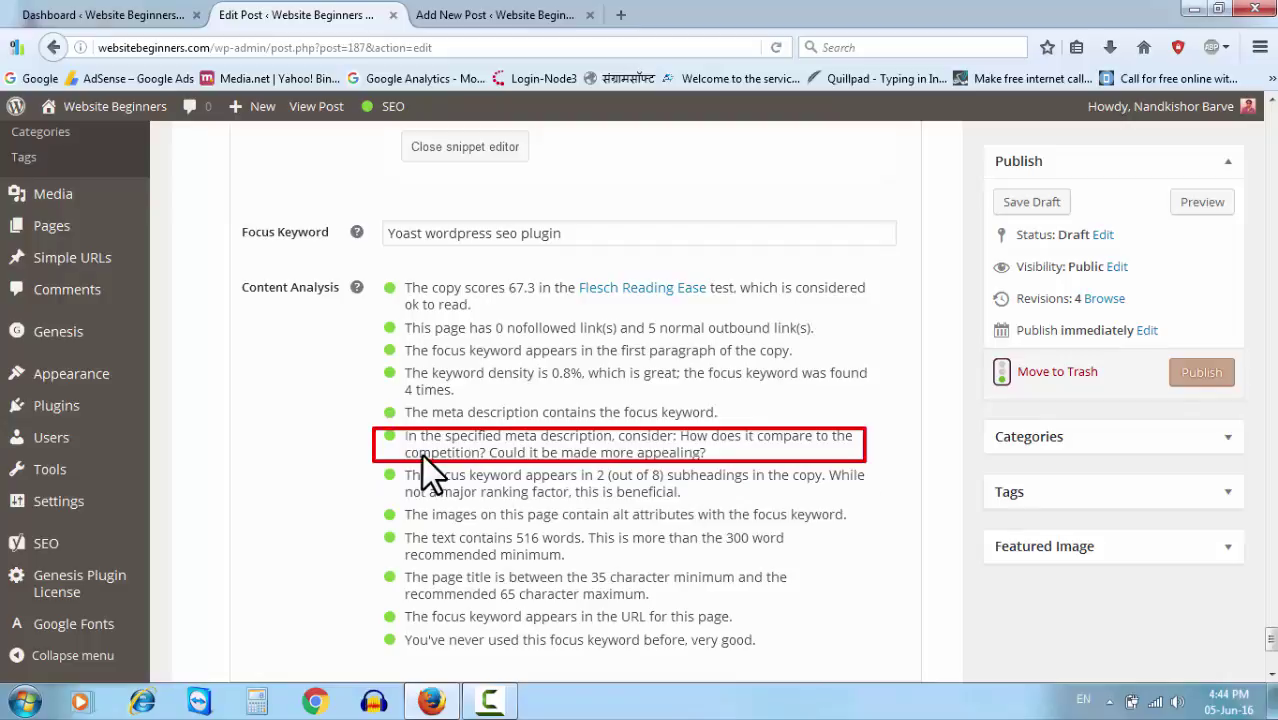